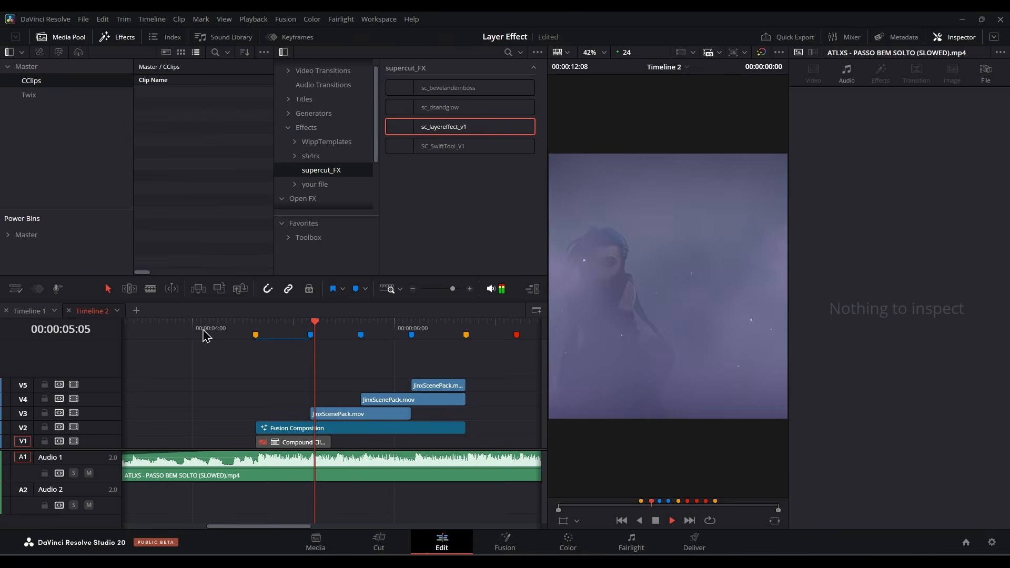
# Preview the layered sequence, mute the Audio 1 track and return the playhead to the first orange marker at 00:00:04:15
pyautogui.press('space')
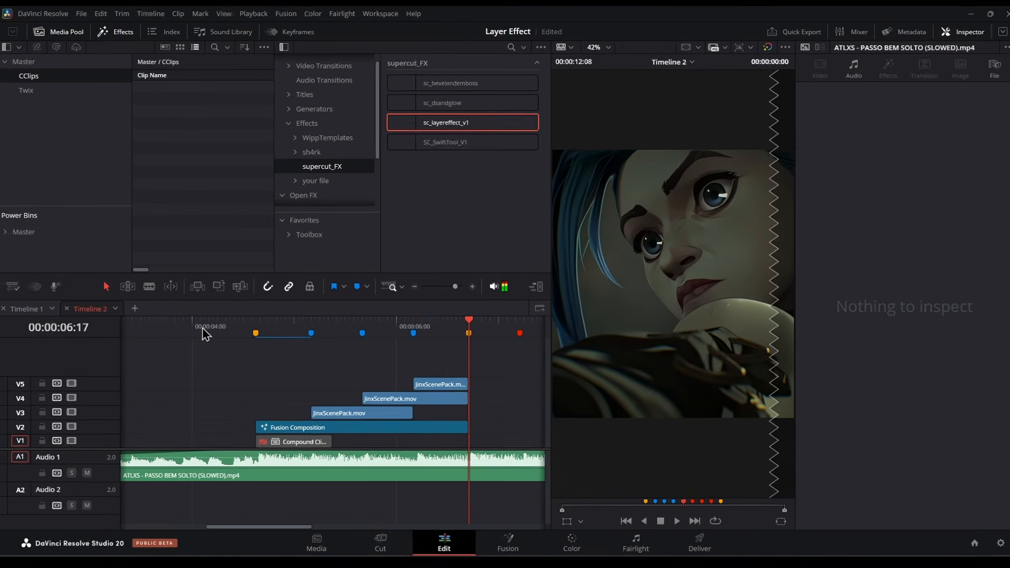
pyautogui.click(87, 473)
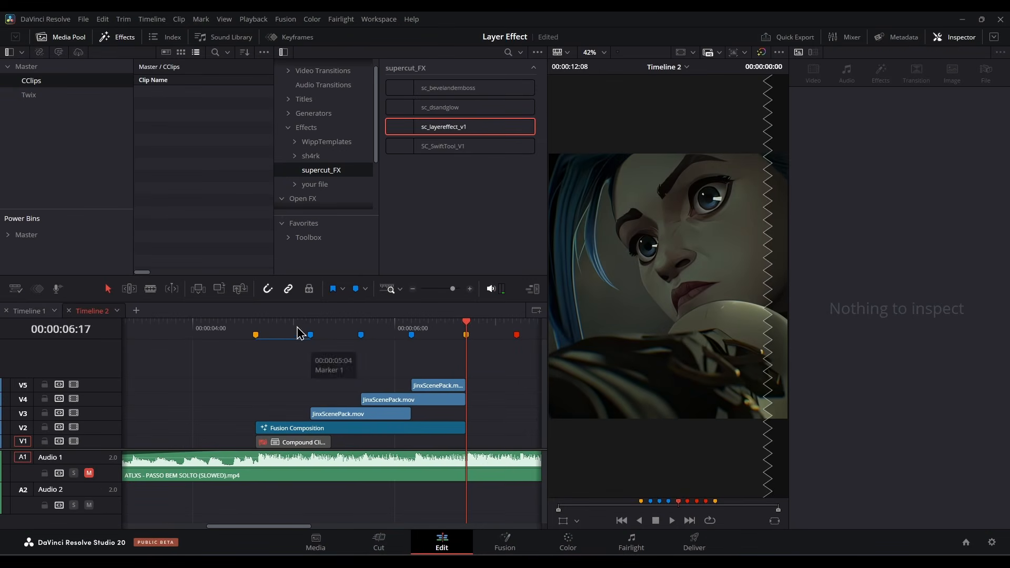
pyautogui.moveTo(266, 330); pyautogui.dragTo(256, 334)
pyautogui.hscroll(5, 344, 424)
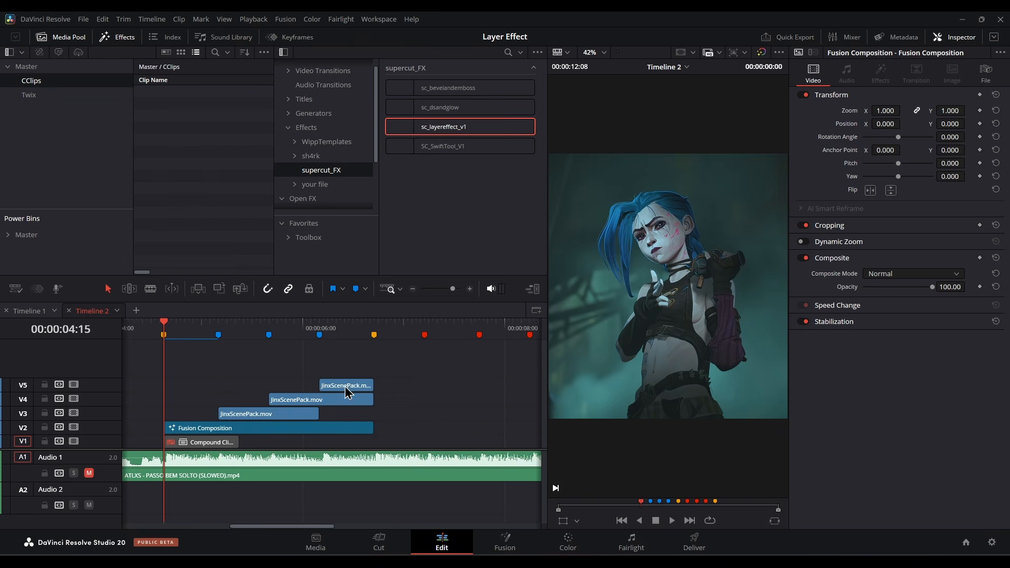
# Slow the JinxScenePack.mov clip on V3 with Retime Controls, stretching its end to the second orange marker at 00:00:06:17
pyautogui.click(266, 418)
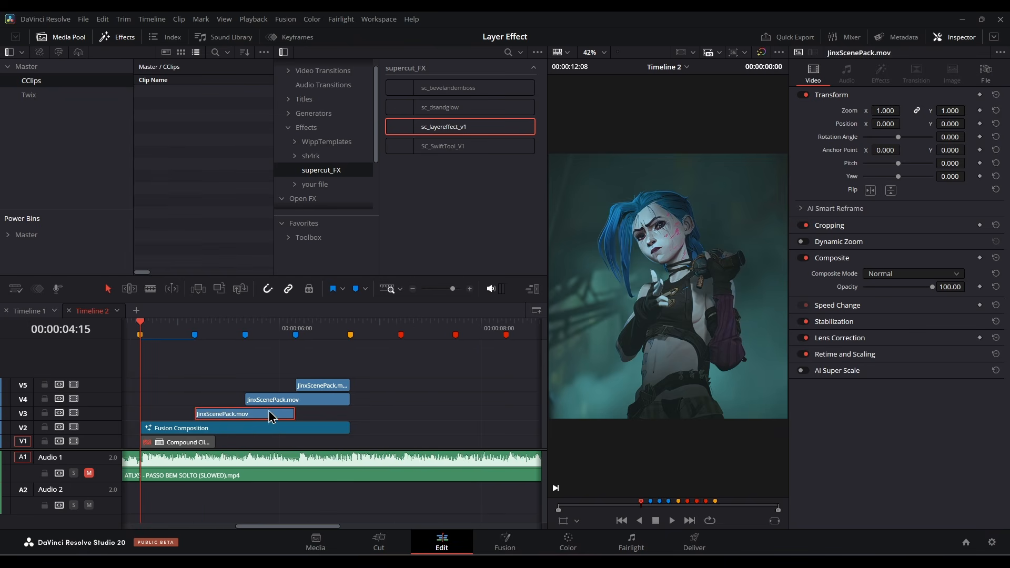
pyautogui.click(195, 334)
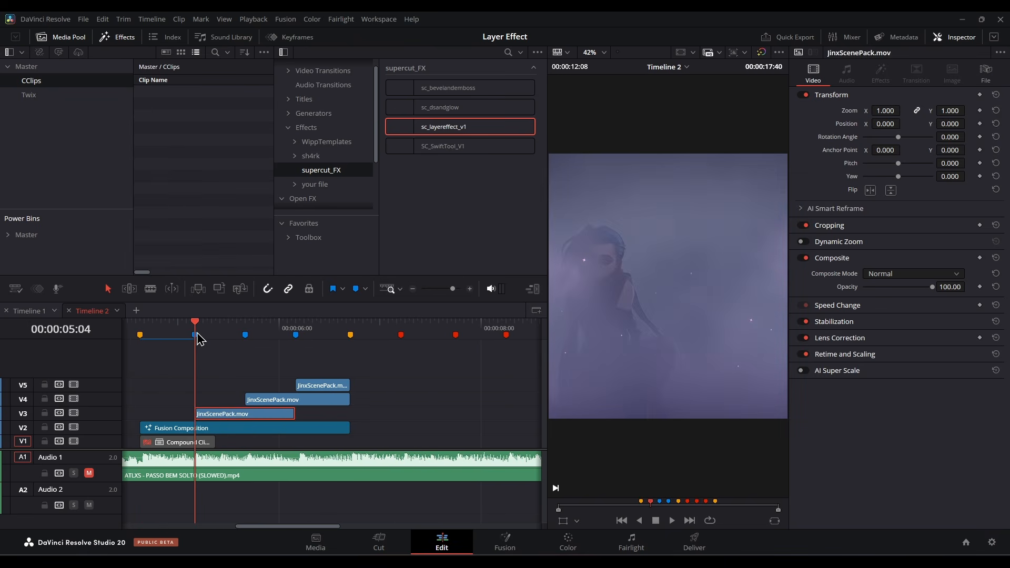
pyautogui.click(246, 418)
pyautogui.hotkey('ctrl', 'r')
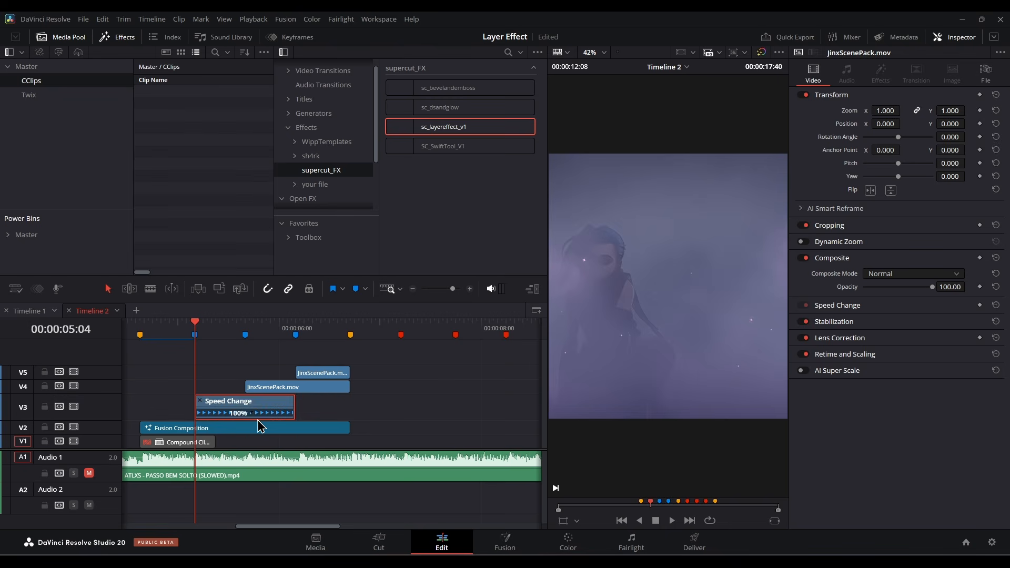
pyautogui.rightClick(264, 409)
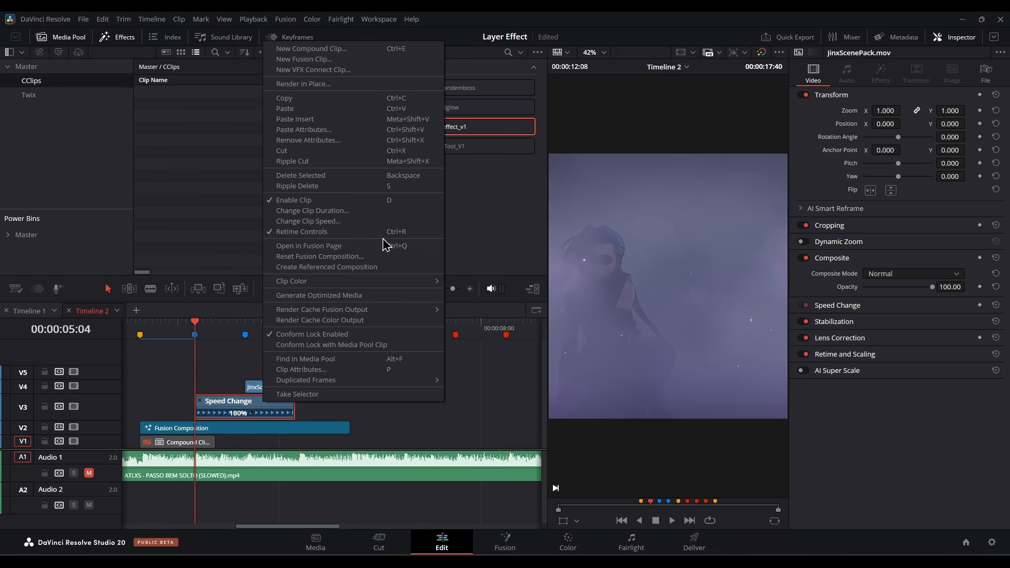
pyautogui.click(377, 428)
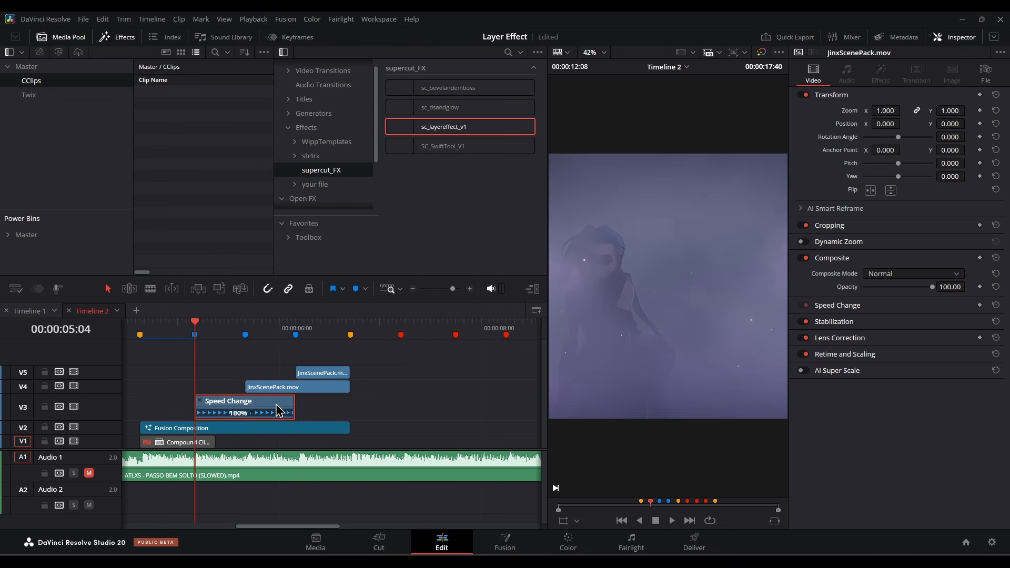
pyautogui.hotkey('ctrl', 'r')
pyautogui.hotkey('ctrl', 'r')
pyautogui.moveTo(292, 401); pyautogui.dragTo(351, 403)
pyautogui.hotkey('ctrl', 'r')
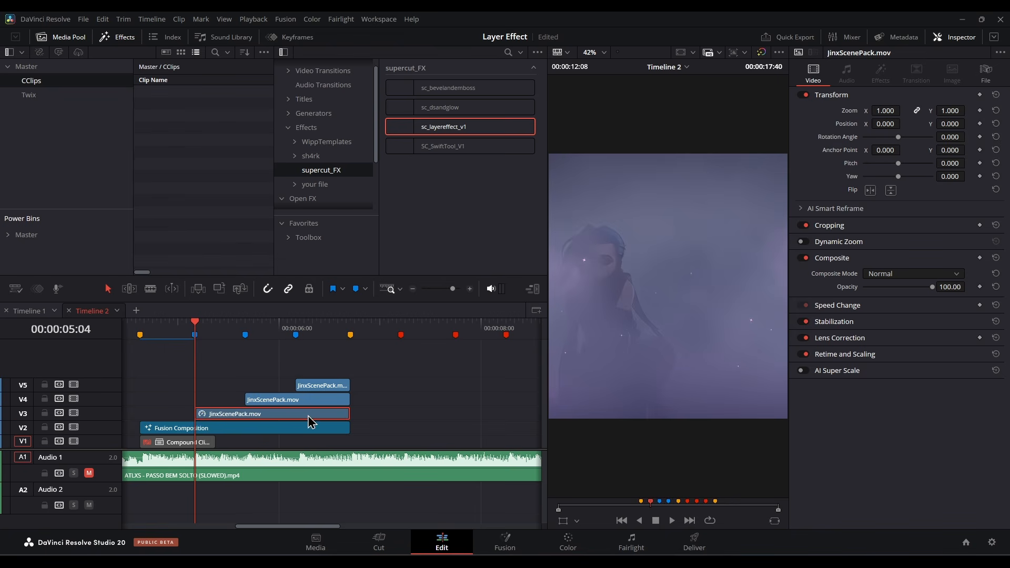
# Set the V3 clip's Retime Process to Optical Flow and its Motion Estimation to Enhanced Better
pyautogui.click(850, 357)
pyautogui.click(897, 371)
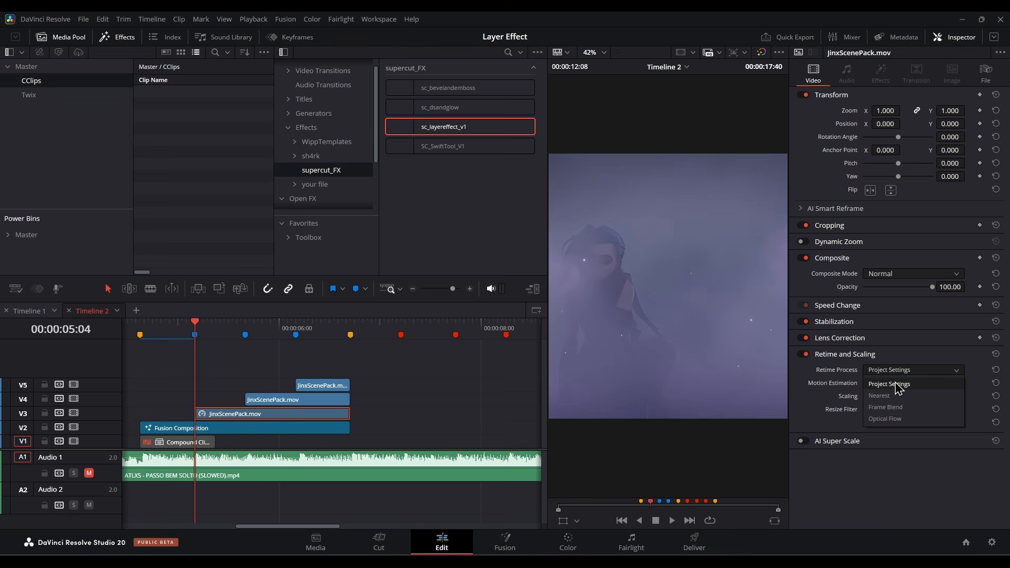
pyautogui.click(886, 419)
pyautogui.click(900, 383)
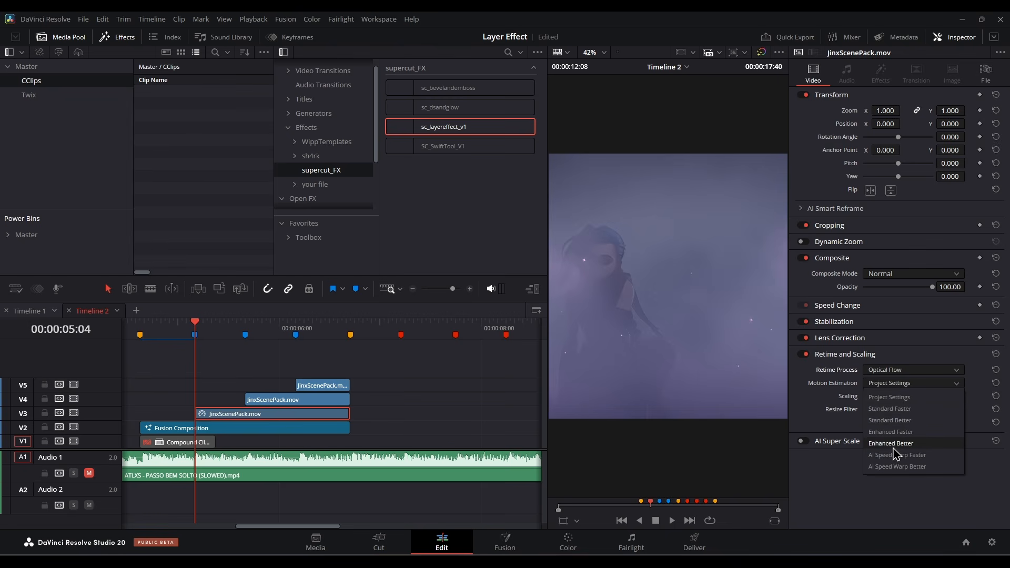
pyautogui.click(898, 448)
# Scale the three JinxScenePack.mov clips on V3, V4 and V5 together to a zoom of 0.370
pyautogui.moveTo(423, 372); pyautogui.dragTo(158, 423)
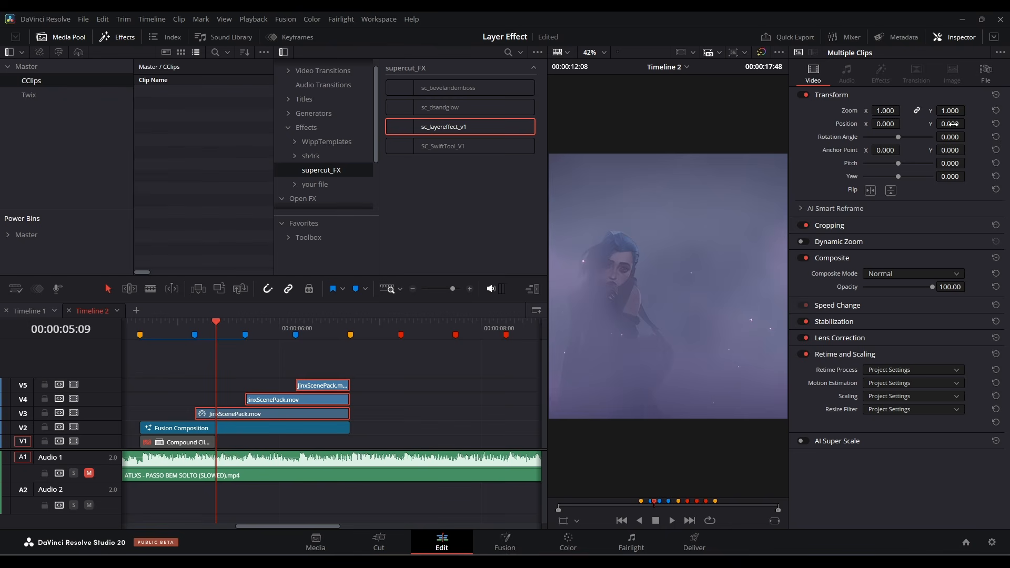
pyautogui.moveTo(945, 123); pyautogui.dragTo(895, 122)
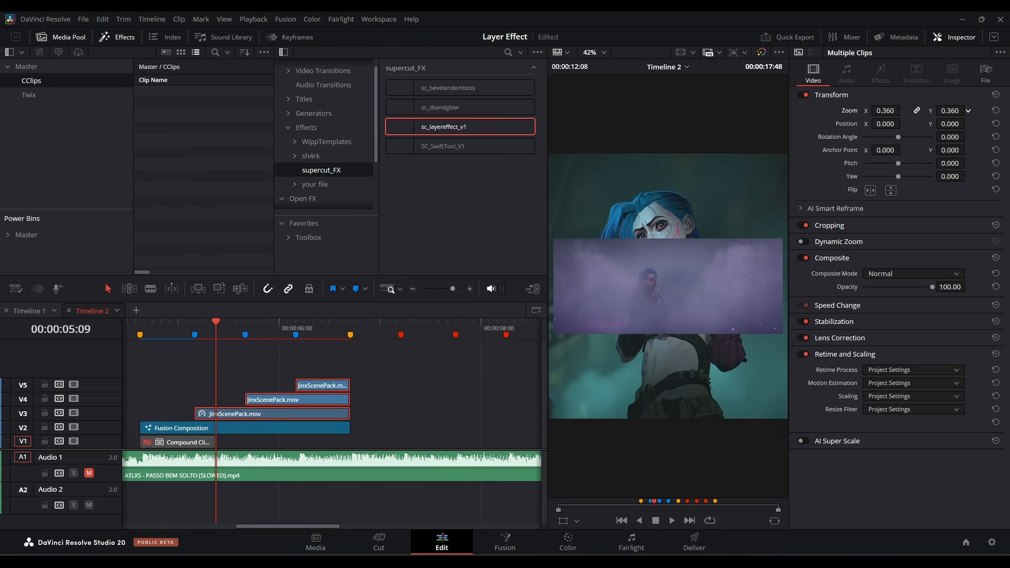
pyautogui.click(370, 409)
# Convert each of the three JinxScenePack.mov clips on V3, V4 and V5 into its own compound clip with the default name
pyautogui.click(323, 413)
pyautogui.hotkey('alt', 'c')
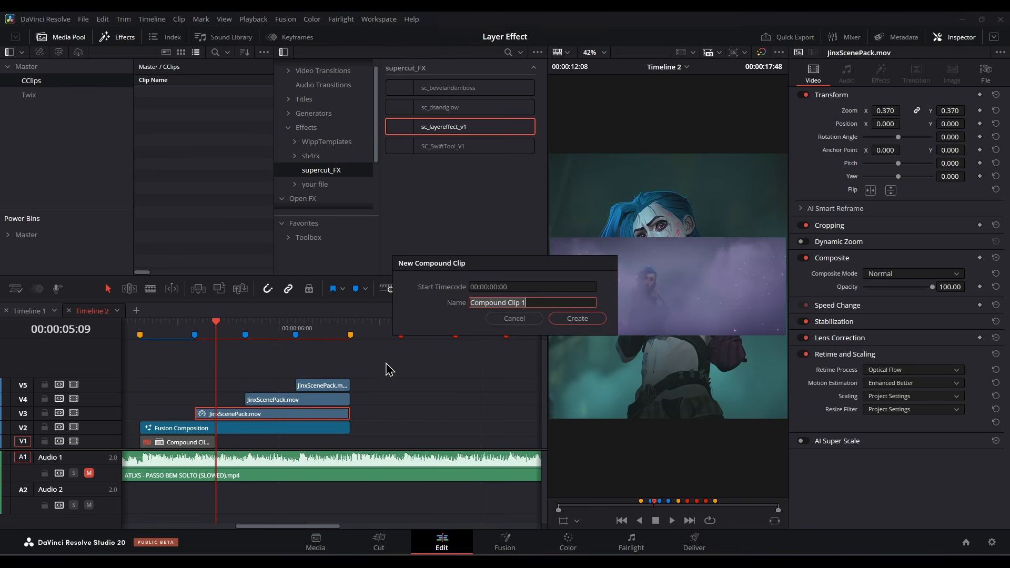
pyautogui.click(566, 318)
pyautogui.click(293, 400)
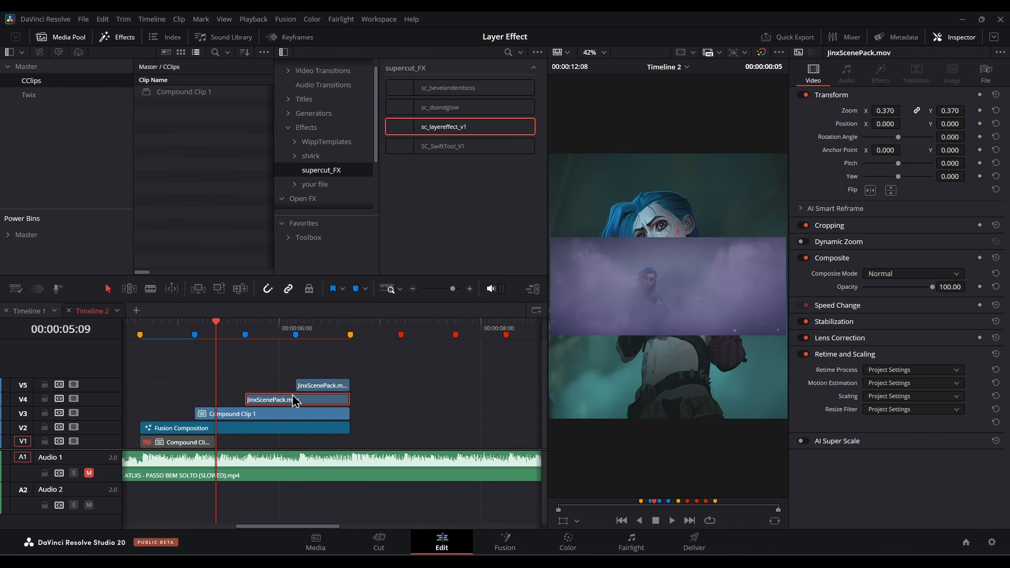
pyautogui.hotkey('alt', 'c')
pyautogui.click(577, 319)
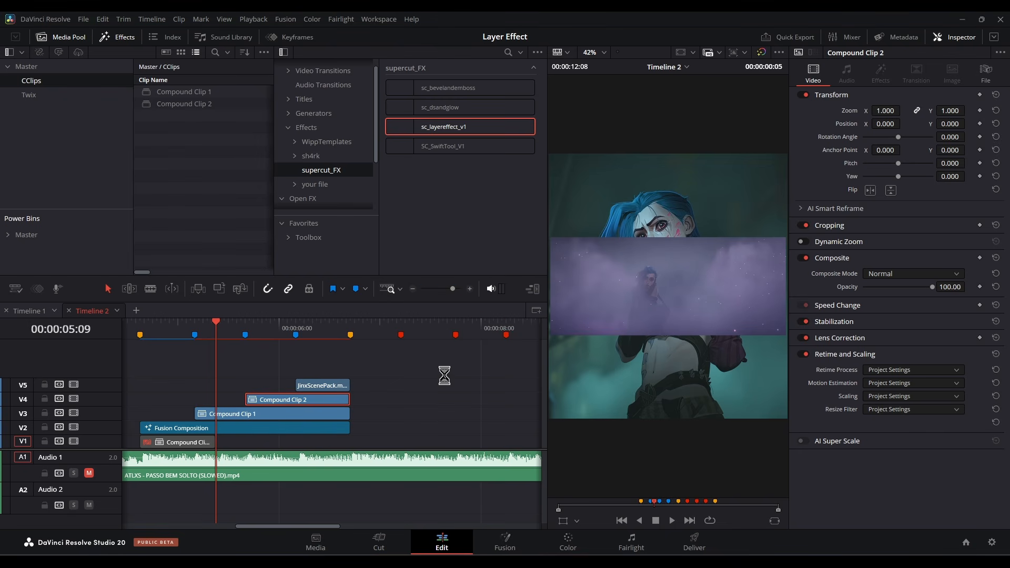
pyautogui.click(326, 386)
pyautogui.hotkey('alt', 'c')
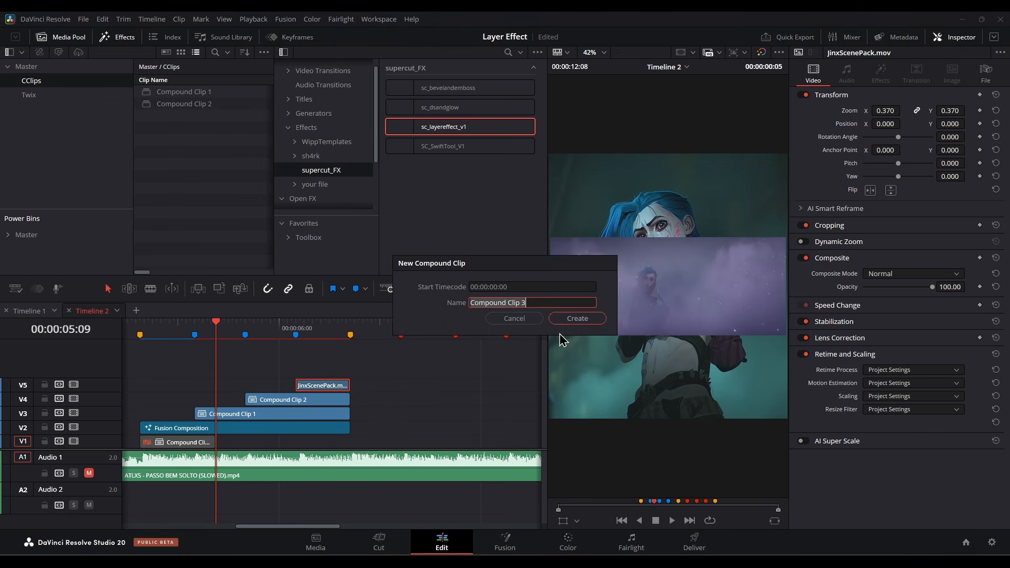
pyautogui.click(591, 322)
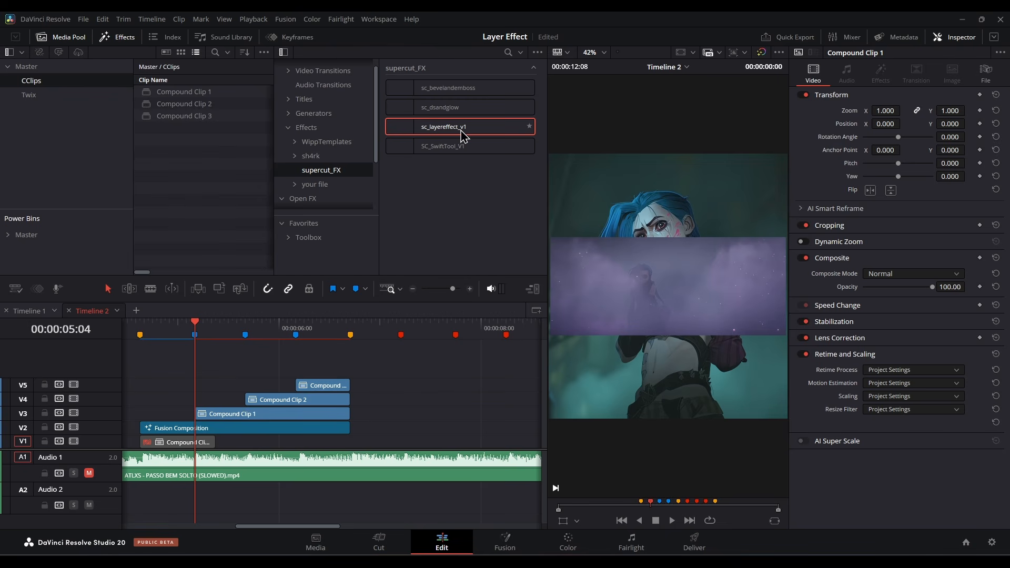
# Apply the sc_layereffect_v1 effect to the compound clip on V3 and turn on its Shake X and Shake Y
pyautogui.moveTo(458, 133); pyautogui.dragTo(238, 414)
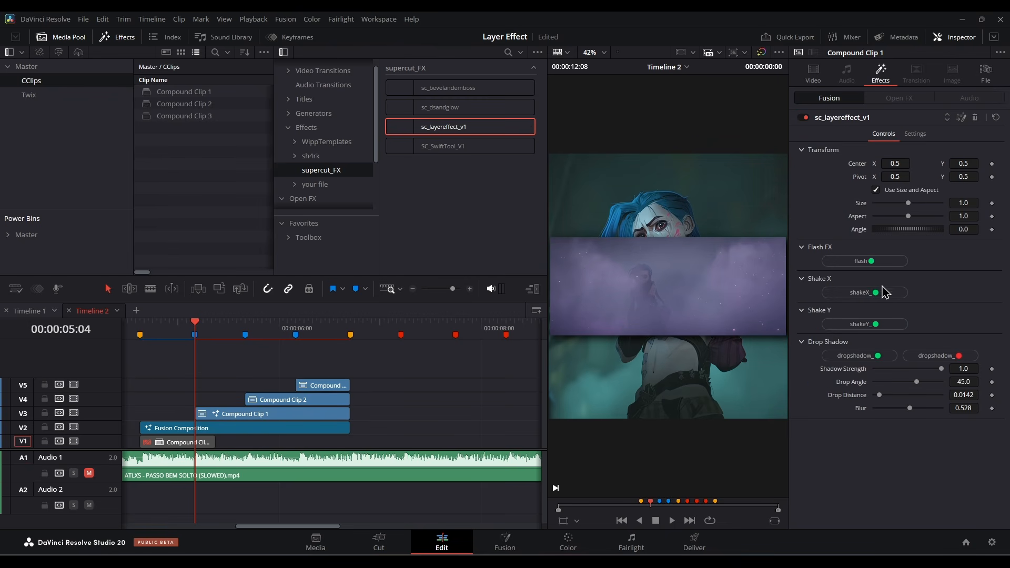
pyautogui.click(879, 293)
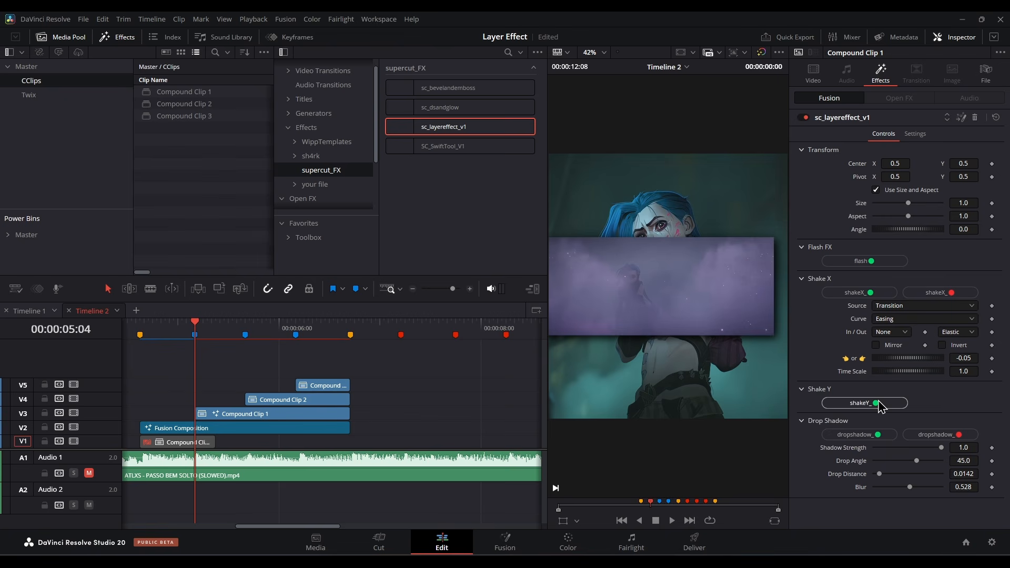
pyautogui.click(871, 403)
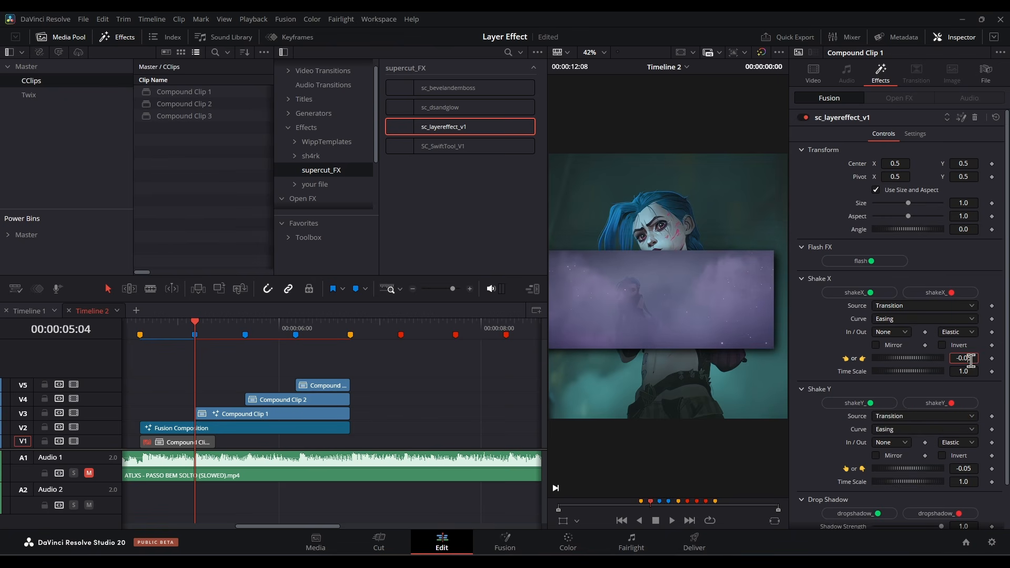
# Set the Shake X and Shake Y direction values to -0.025 and both time scales to 2.0, and preview the shake
pyautogui.write('2')
pyautogui.click(967, 469)
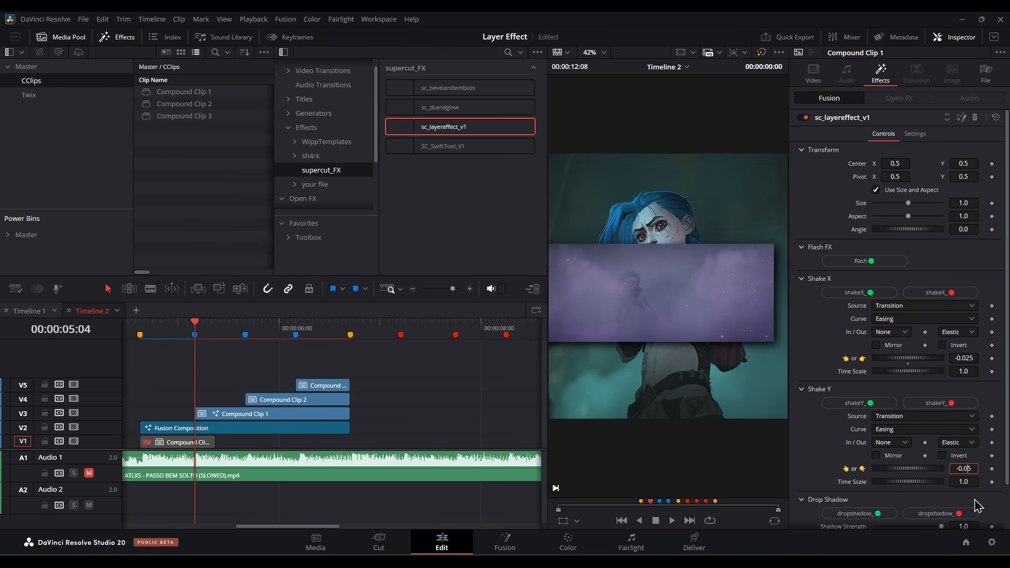
pyautogui.click(971, 483)
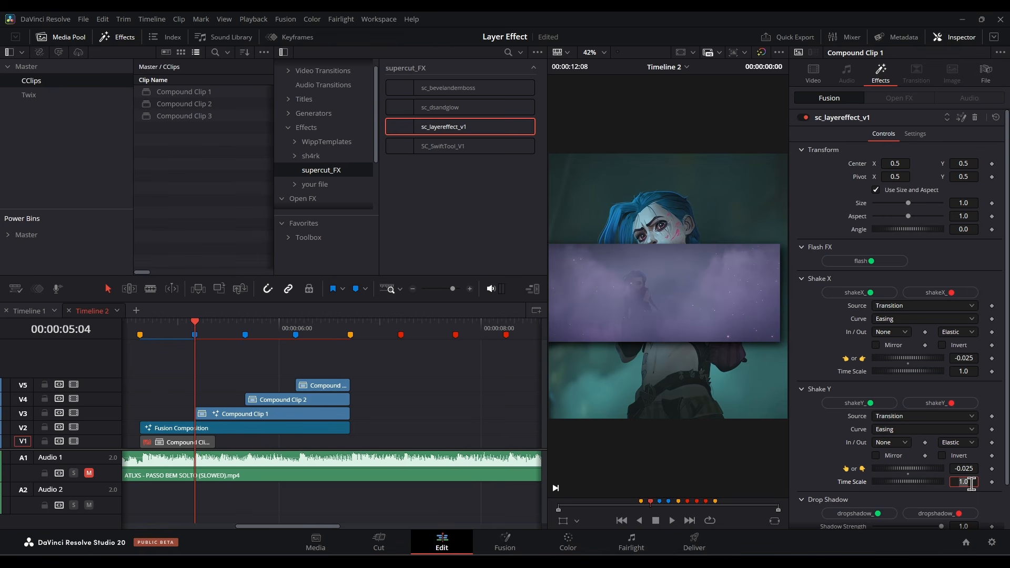
pyautogui.write('2')
pyautogui.click(970, 371)
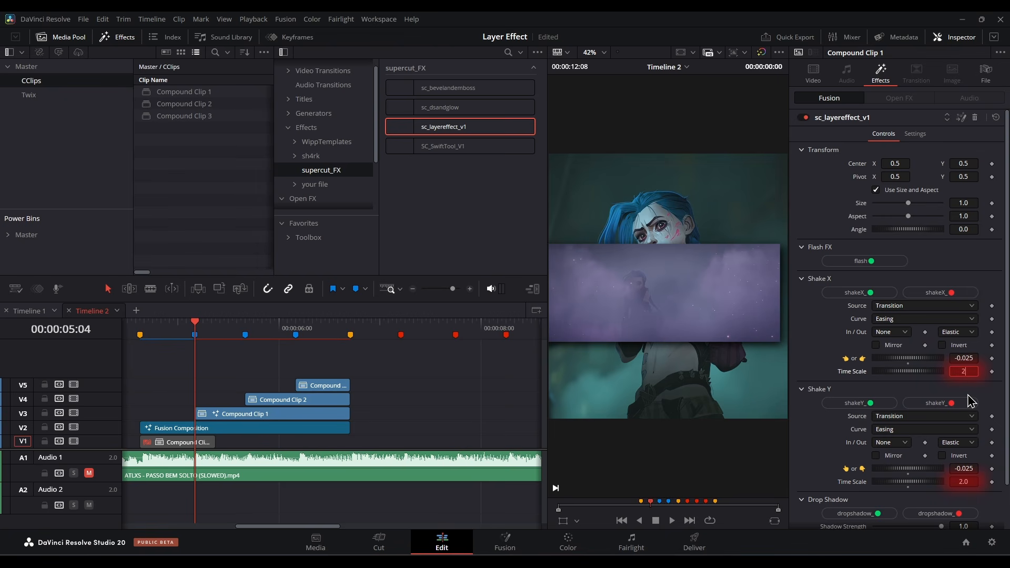
pyautogui.write('2')
pyautogui.press('Return')
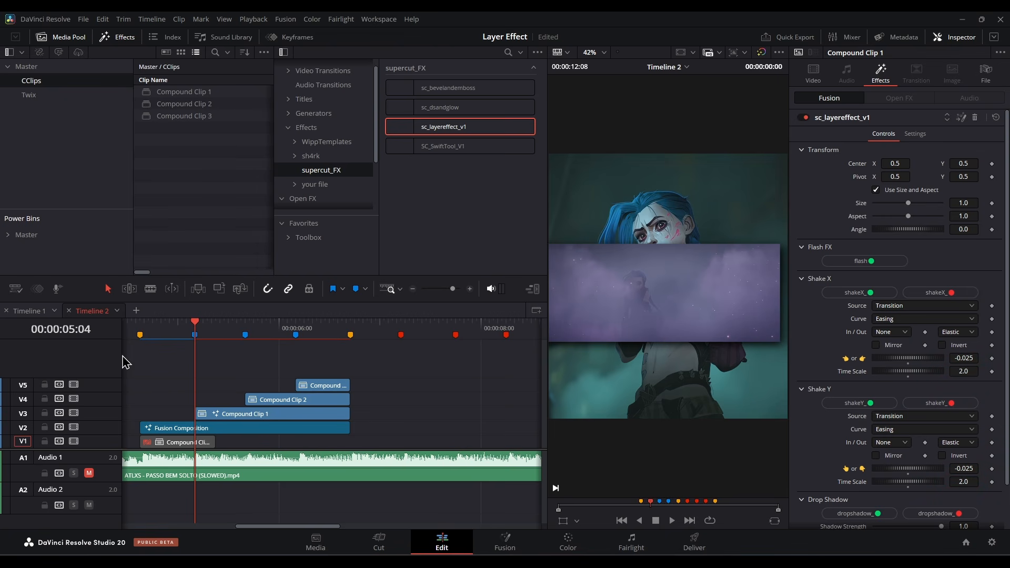
pyautogui.click(179, 332)
pyautogui.press('space')
pyautogui.click(173, 333)
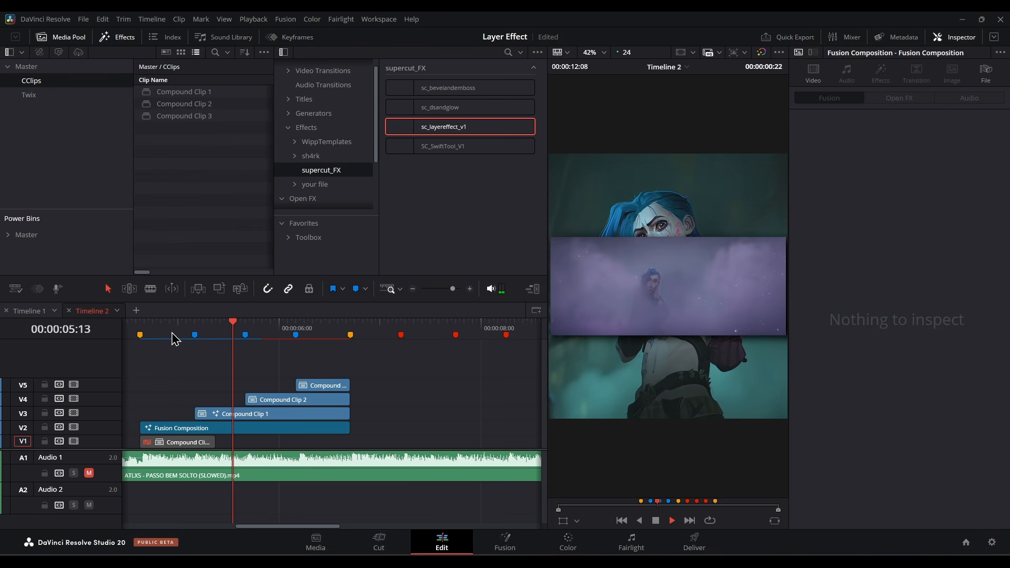
pyautogui.click(172, 332)
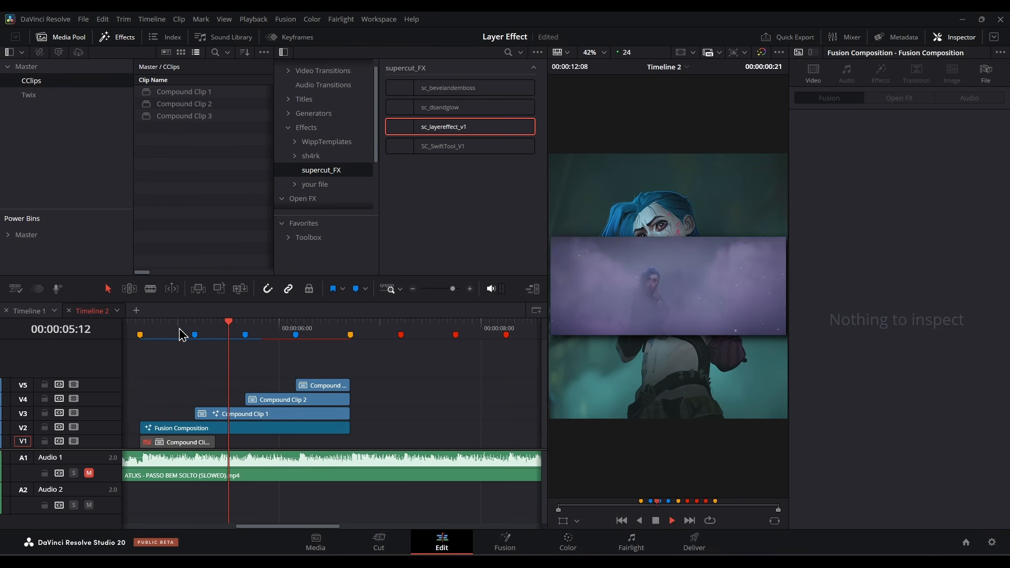
pyautogui.press('space')
# Turn on Flash FX for the compound clip on V3 and preview the flash, ending with the playhead at the clip's start
pyautogui.click(243, 414)
pyautogui.scroll(-3, 928, 381)
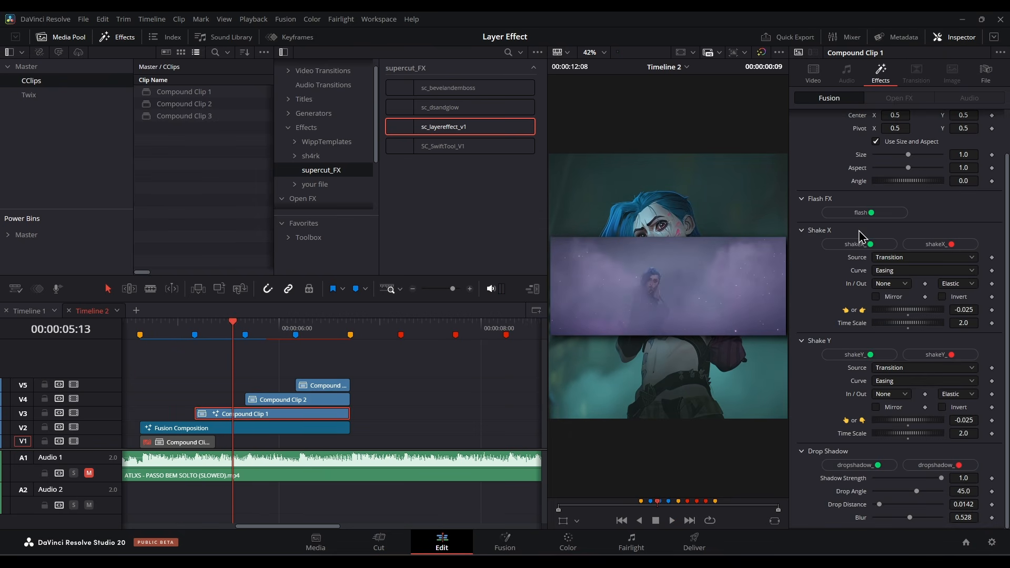
pyautogui.click(864, 212)
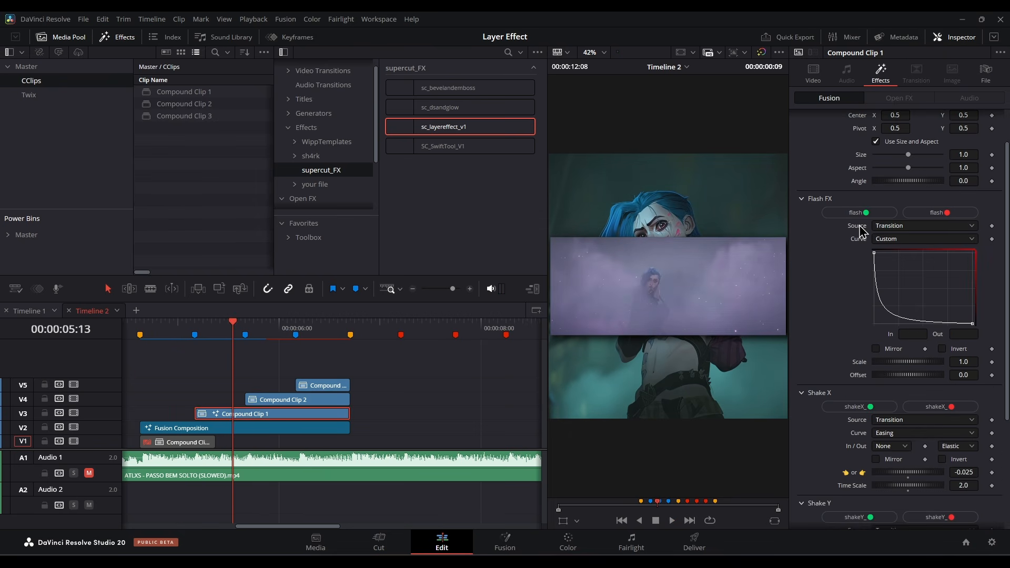
pyautogui.click(159, 334)
pyautogui.press('space')
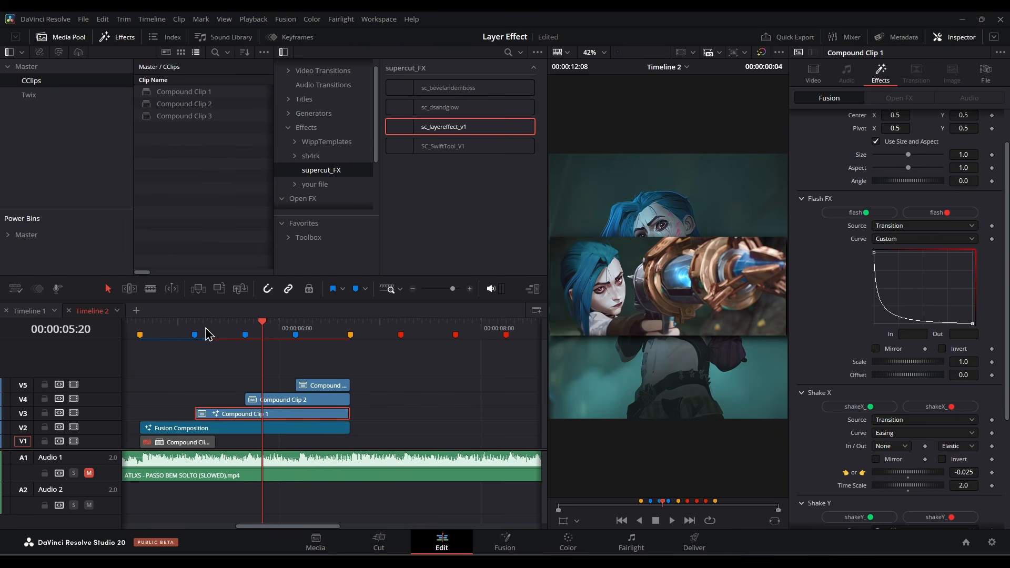
pyautogui.moveTo(206, 330); pyautogui.dragTo(195, 331)
# Set the layer effect's uniform Transform size to 0.65
pyautogui.scroll(1, 975, 182)
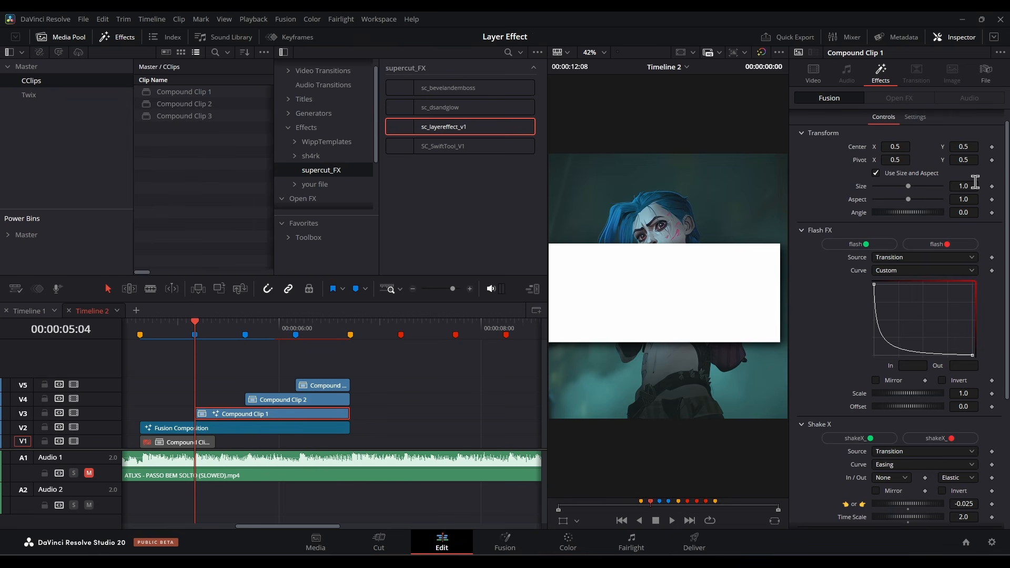
pyautogui.moveTo(963, 186); pyautogui.dragTo(836, 213)
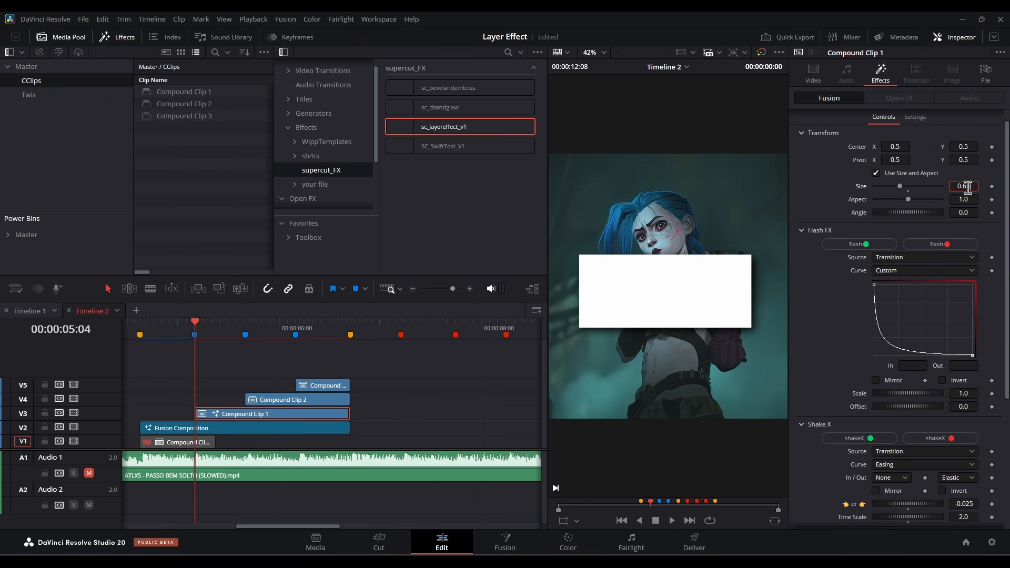
pyautogui.press('Tab')
pyautogui.hotkey('ctrl', '=')
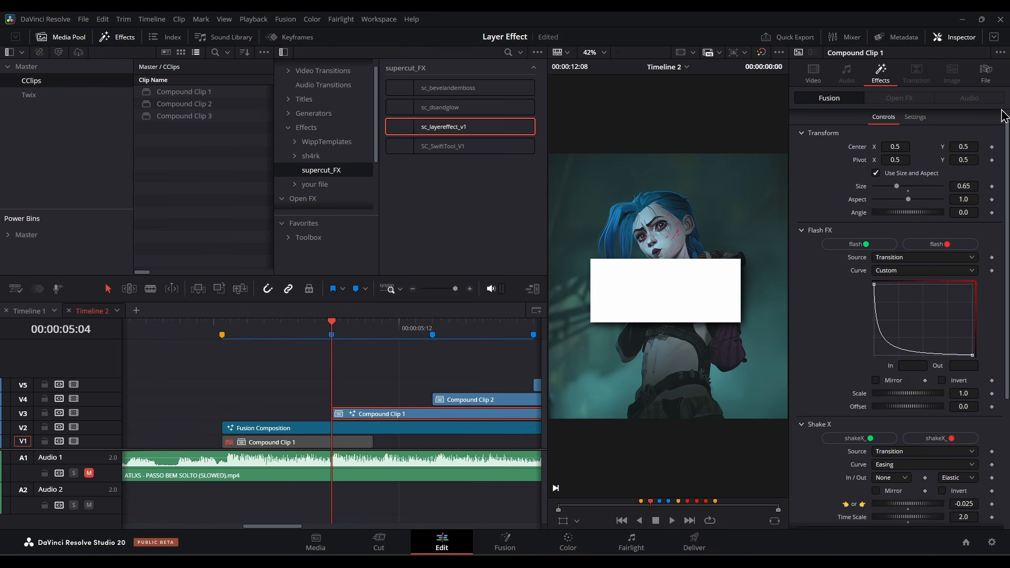
# Unlink the layer effect's Size and Aspect and set both X Size and Y Size to 0.65
pyautogui.click(876, 173)
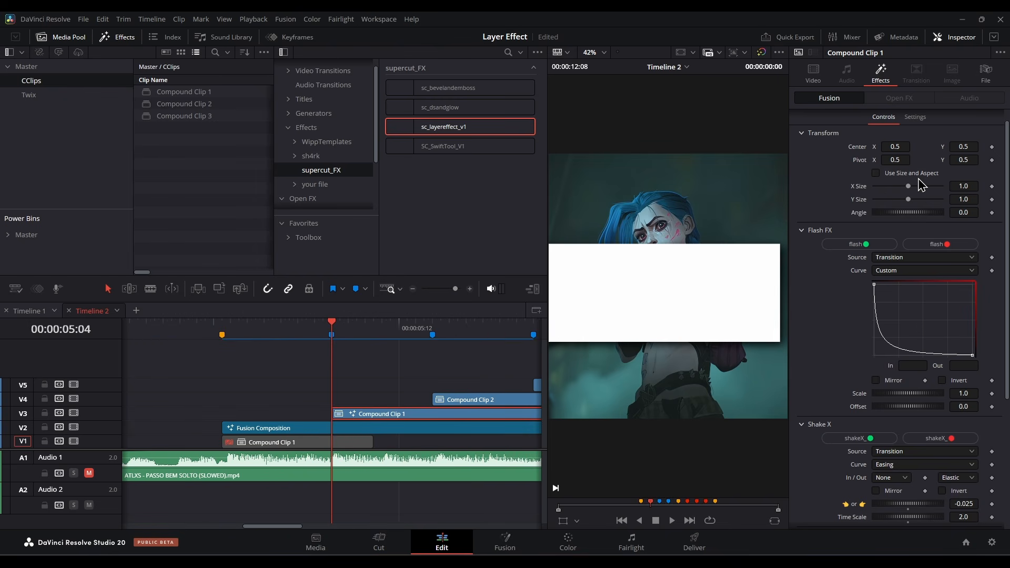
pyautogui.click(959, 185)
pyautogui.click(968, 200)
pyautogui.write('0.65')
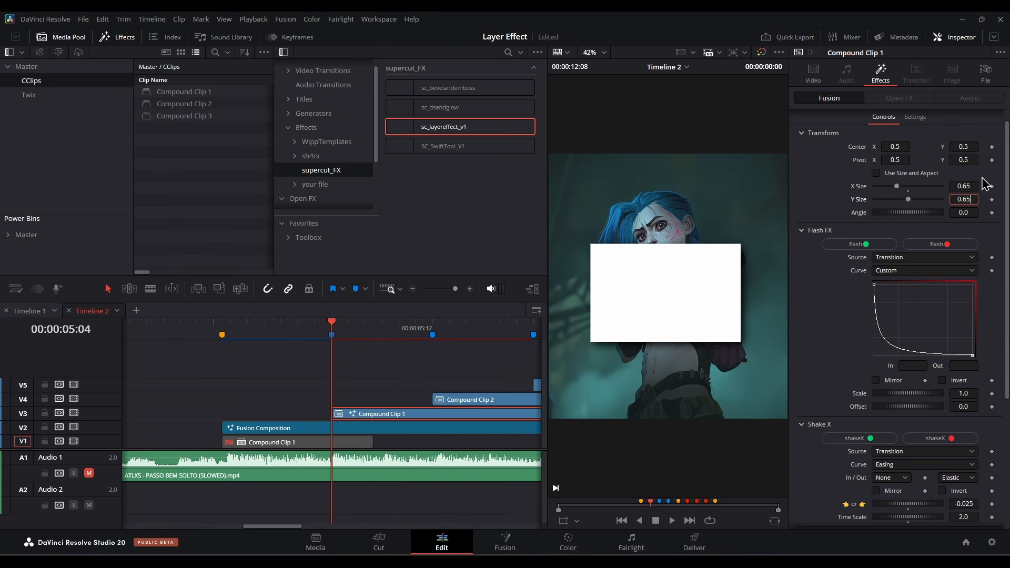
pyautogui.press('Return')
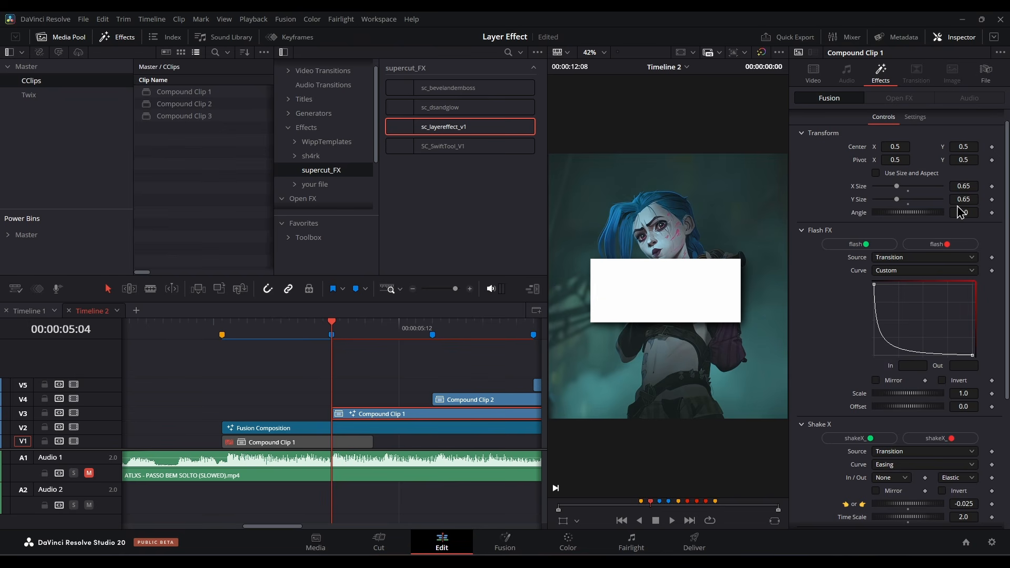
# Keyframe X and Y Size at 0.65 two frames into the V3 clip, with starting values of 0.719 for X and 0.27 for Y
pyautogui.click(365, 381)
pyautogui.press('Right')
pyautogui.press('Right')
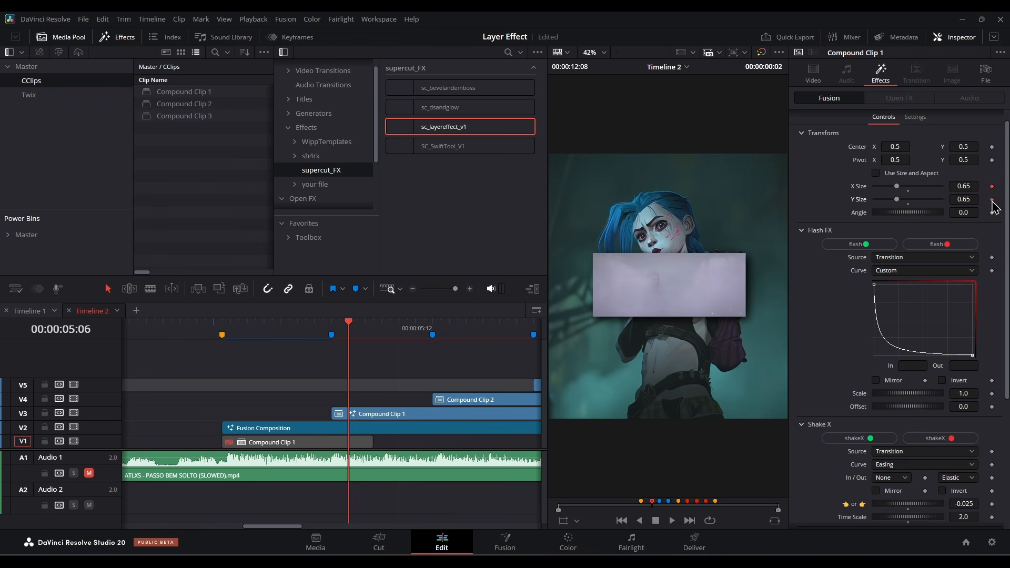
pyautogui.press('Left')
pyautogui.moveTo(896, 199); pyautogui.dragTo(969, 199)
pyautogui.moveTo(963, 185); pyautogui.dragTo(884, 201)
pyautogui.click(332, 338)
pyautogui.moveTo(963, 186); pyautogui.dragTo(1005, 186)
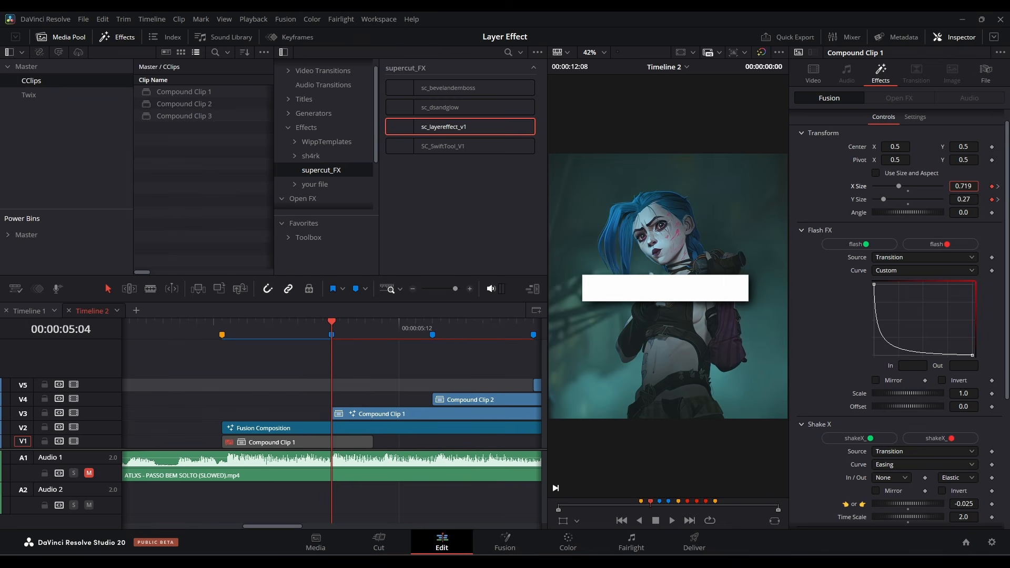
# Play the timeline from before the V3 clip to preview its size animation
pyautogui.moveTo(285, 333); pyautogui.dragTo(265, 332)
pyautogui.press('space')
pyautogui.click(286, 336)
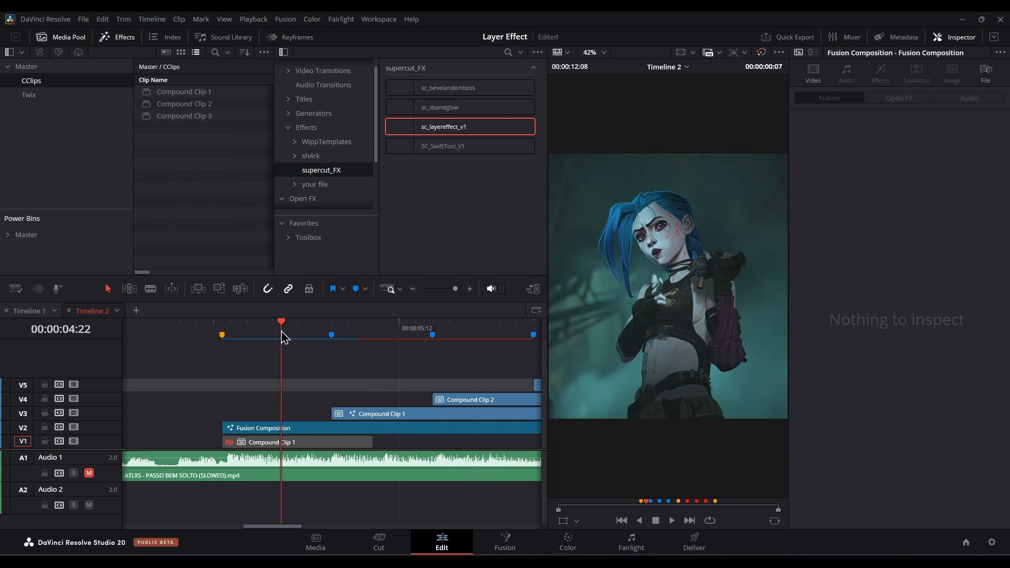
pyautogui.press('space')
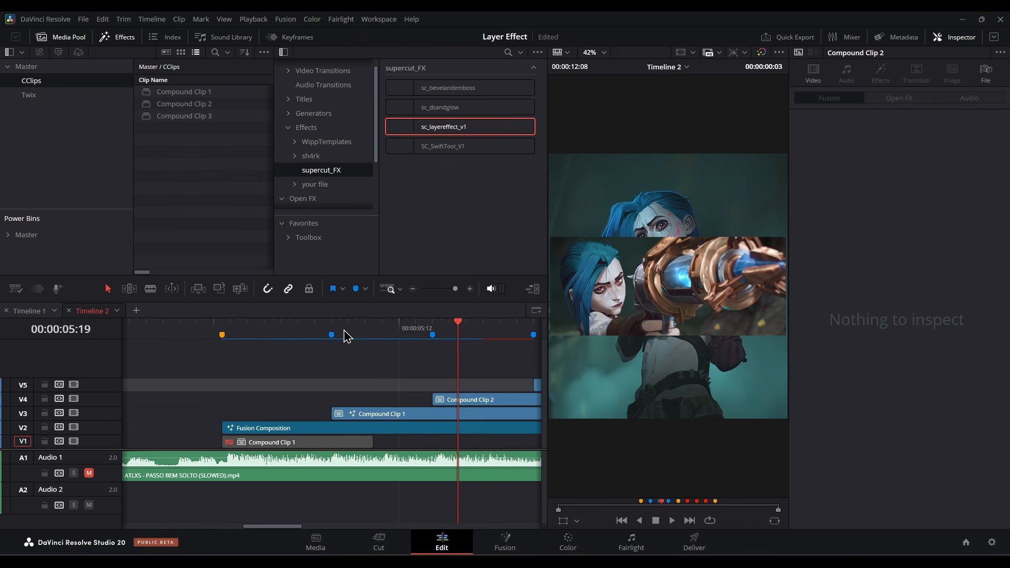
# Copy Compound Clip 1 on V3 and paste only its Fusion Effects attributes onto Compound Clip 2 and Compound Clip 3
pyautogui.hscroll(3, 452, 369)
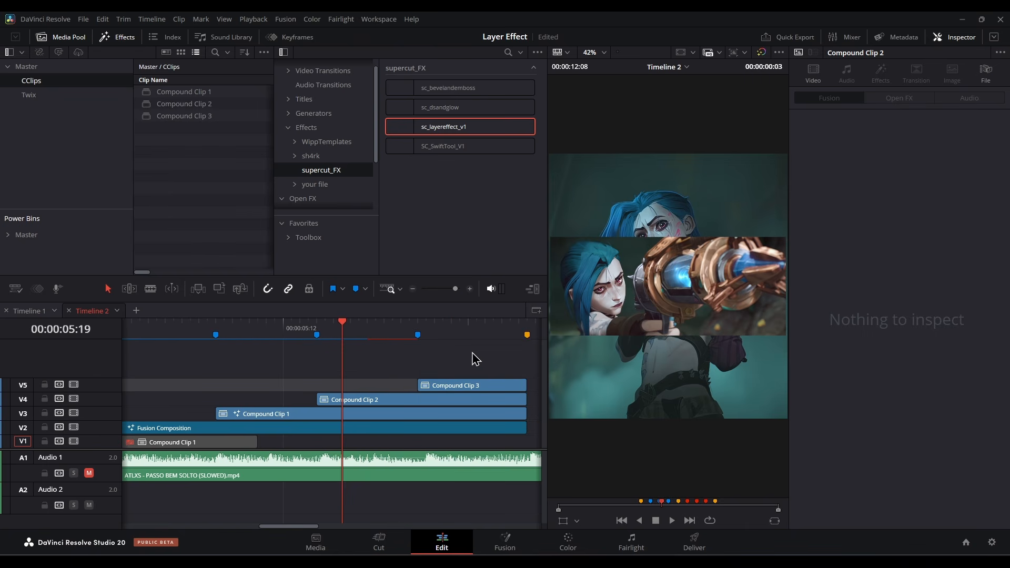
pyautogui.click(218, 334)
pyautogui.click(273, 414)
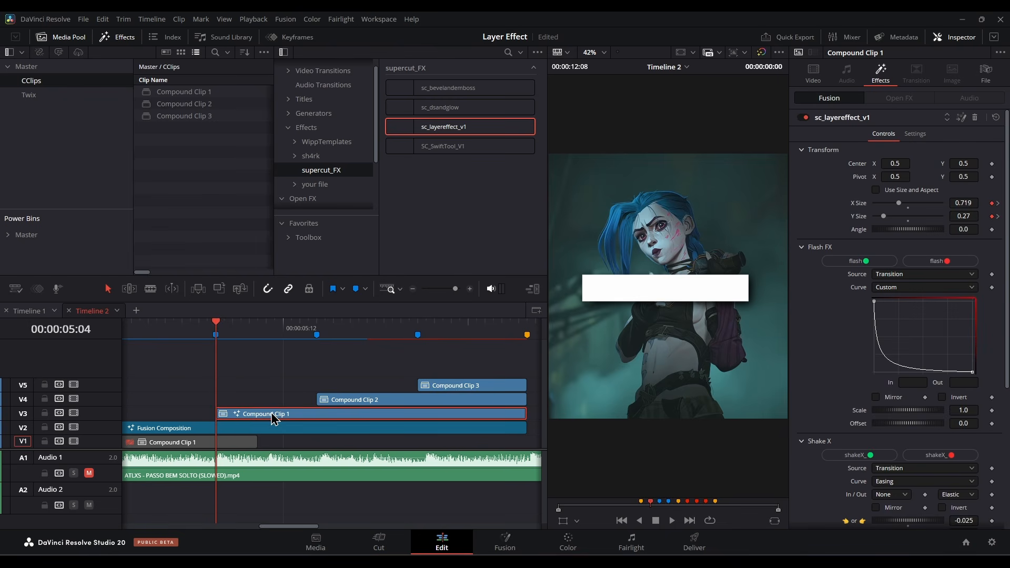
pyautogui.rightClick(273, 414)
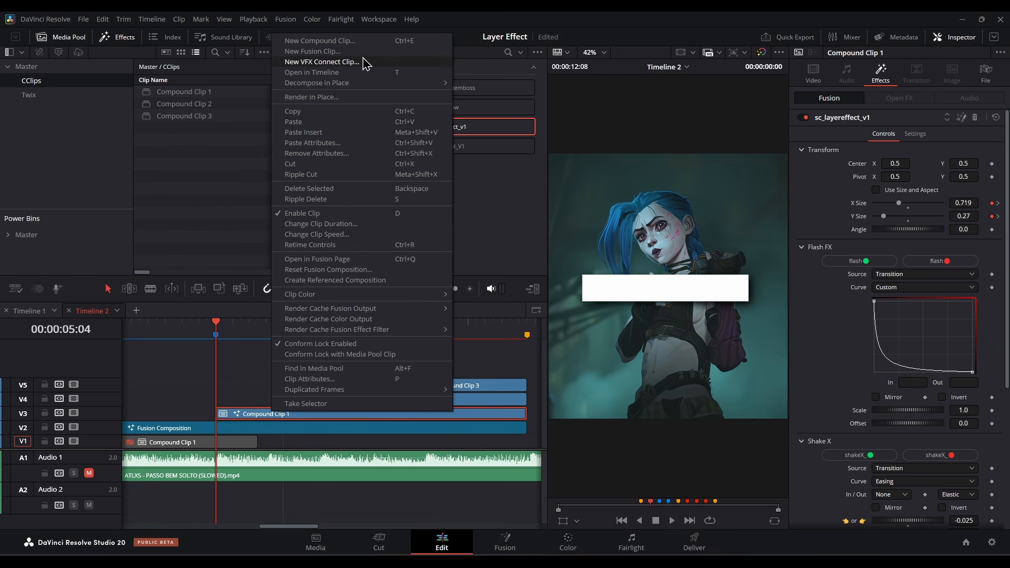
pyautogui.click(296, 116)
pyautogui.hscroll(3, 230, 379)
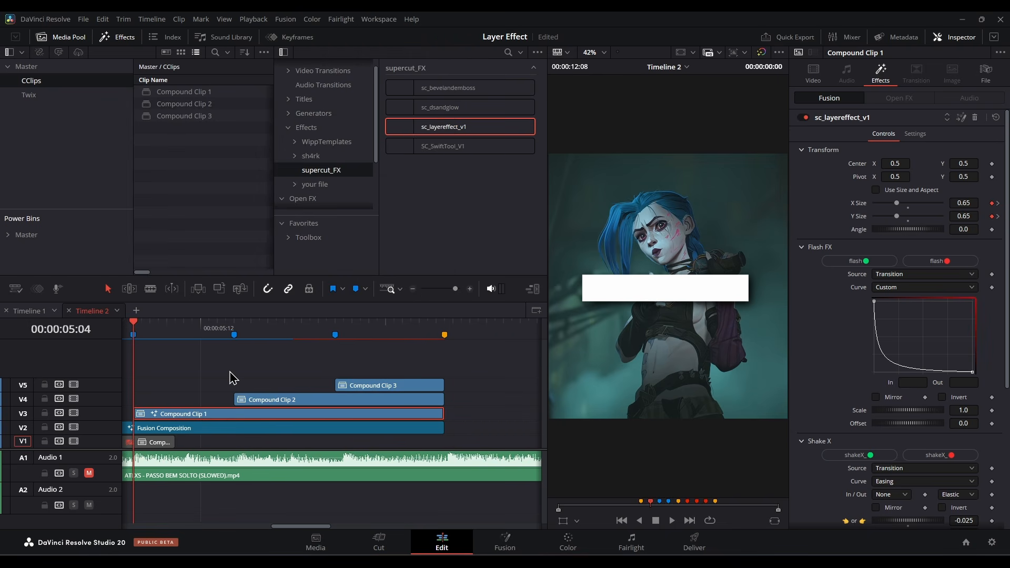
pyautogui.moveTo(466, 366); pyautogui.dragTo(371, 400)
pyautogui.rightClick(370, 400)
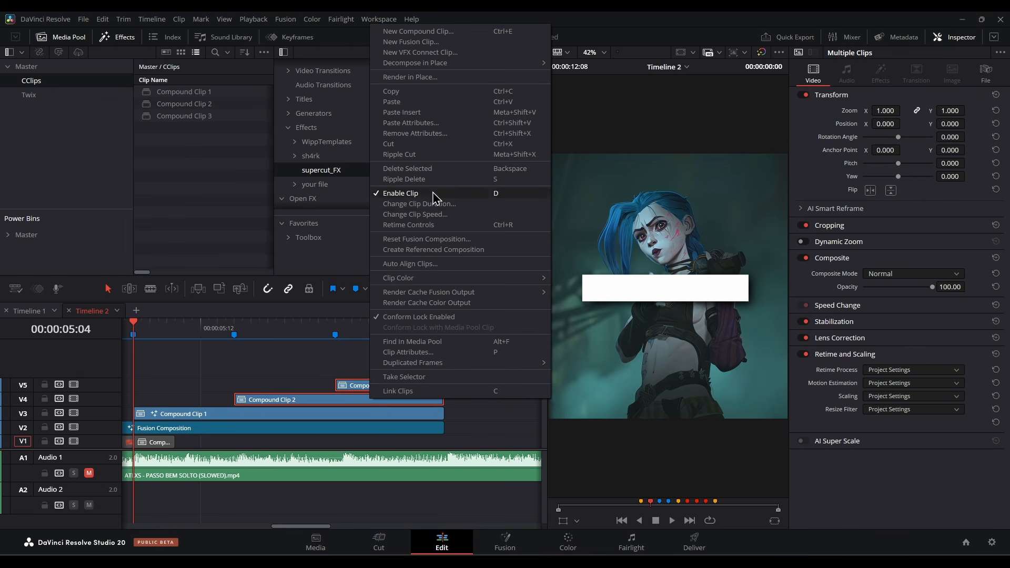
pyautogui.click(428, 123)
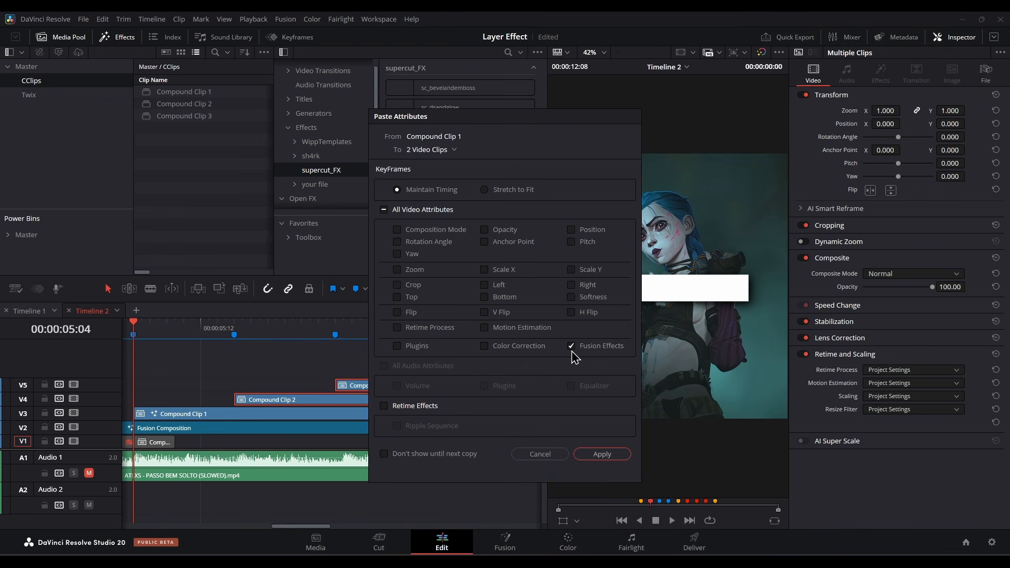
pyautogui.click(600, 454)
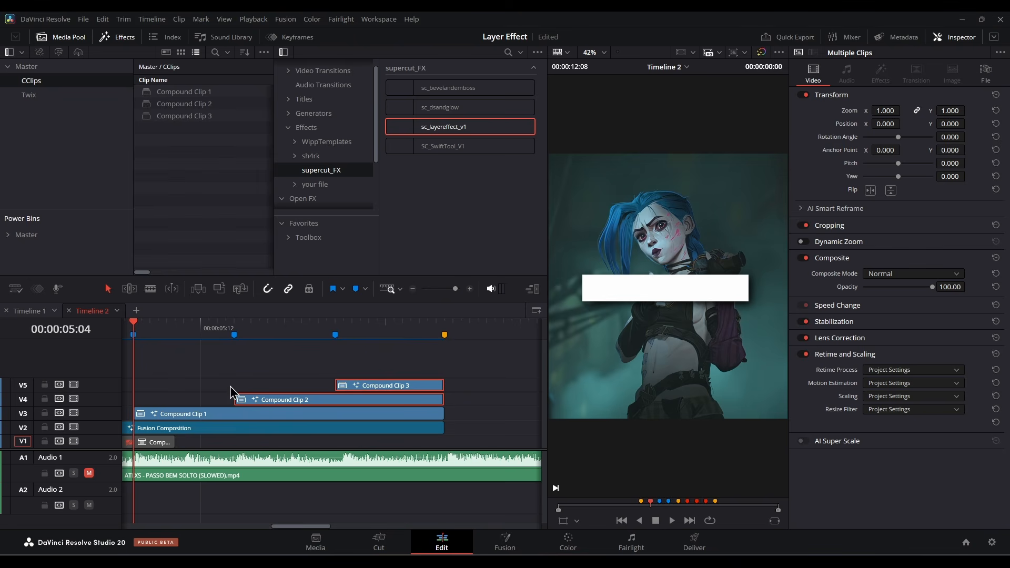
# Set the layer effect's Center Y to 0.8 for Compound Clip 1 on V3
pyautogui.hscroll(-2, 274, 394)
pyautogui.click(259, 417)
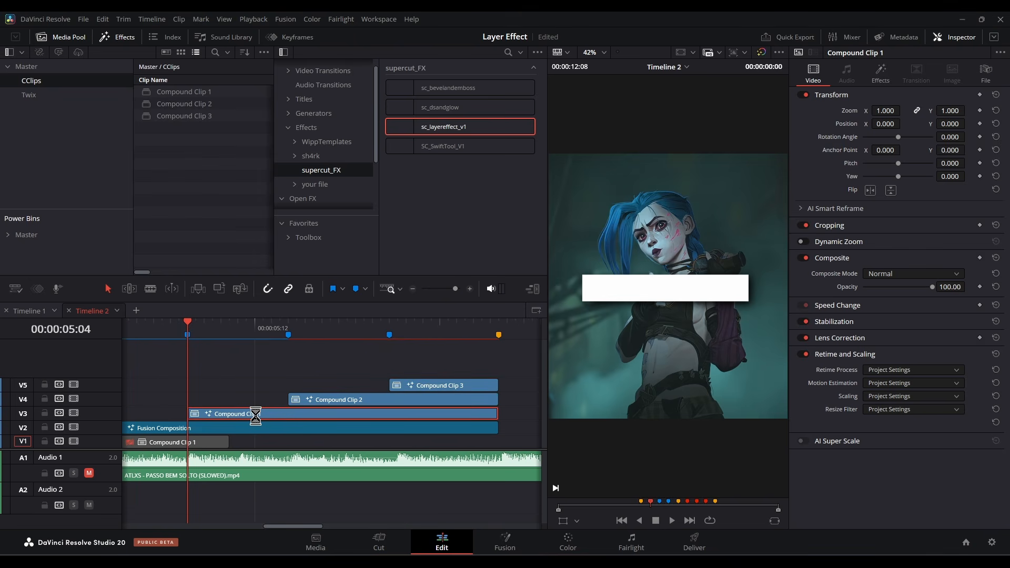
pyautogui.scroll(-2, 283, 394)
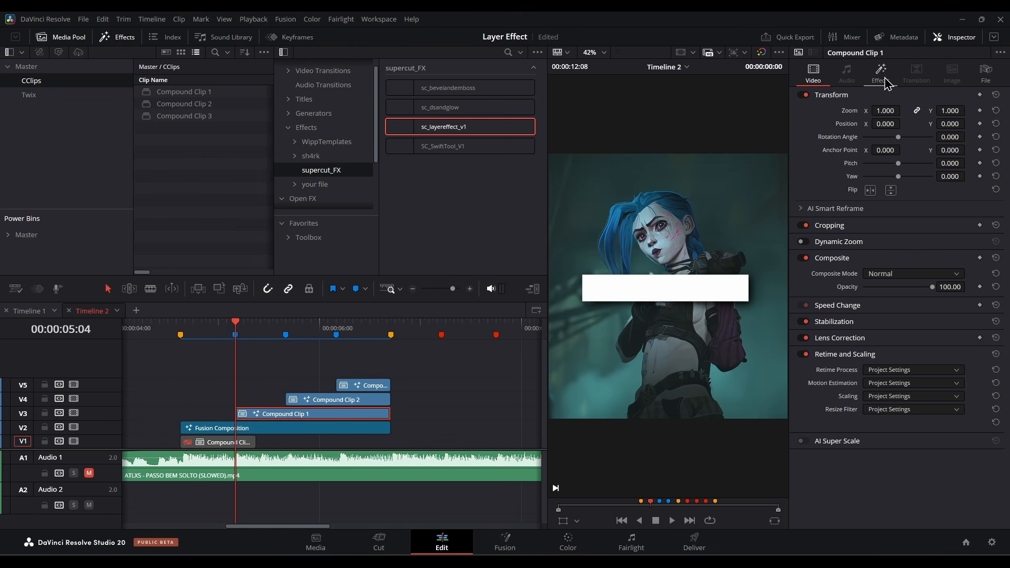
pyautogui.click(888, 84)
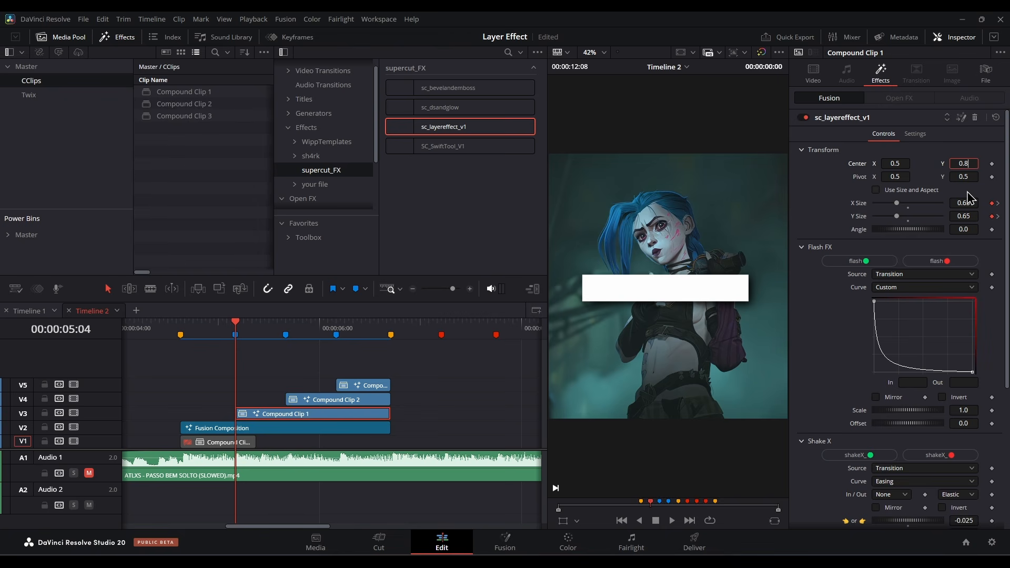
pyautogui.press('Tab')
# Set the layer effect's Center Y to 0.2 for Compound Clip 3 on V5
pyautogui.press('Down')
pyautogui.press('Down')
pyautogui.click(363, 388)
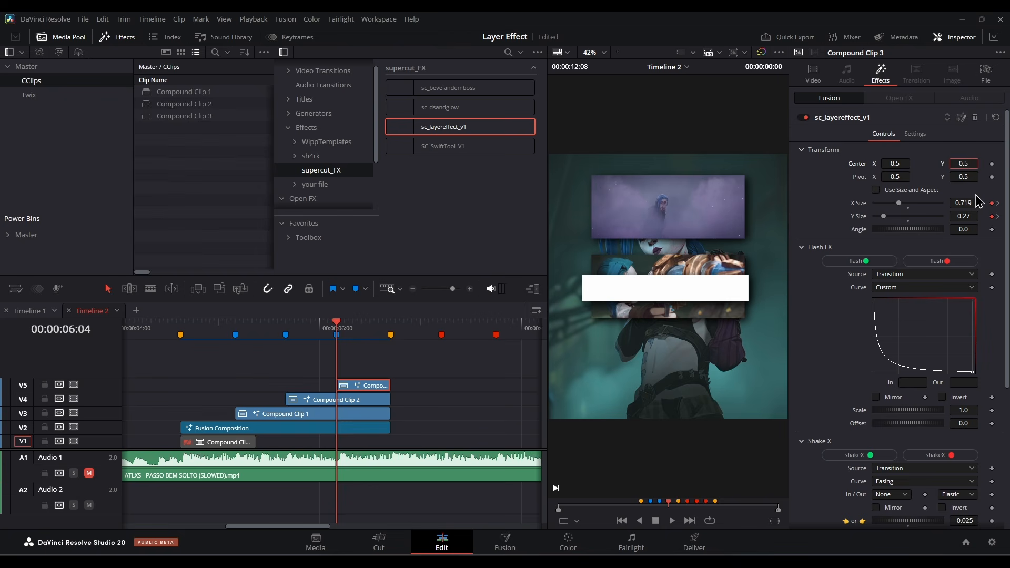
pyautogui.write('0.2')
pyautogui.press('Tab')
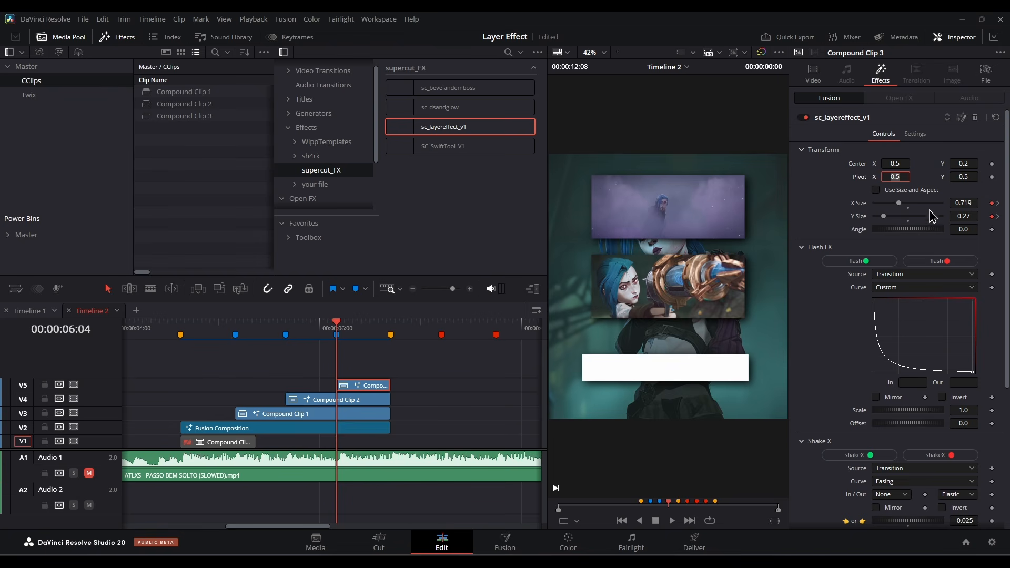
# Play the timeline from before the Fusion Composition to preview all three layered clips
pyautogui.click(152, 336)
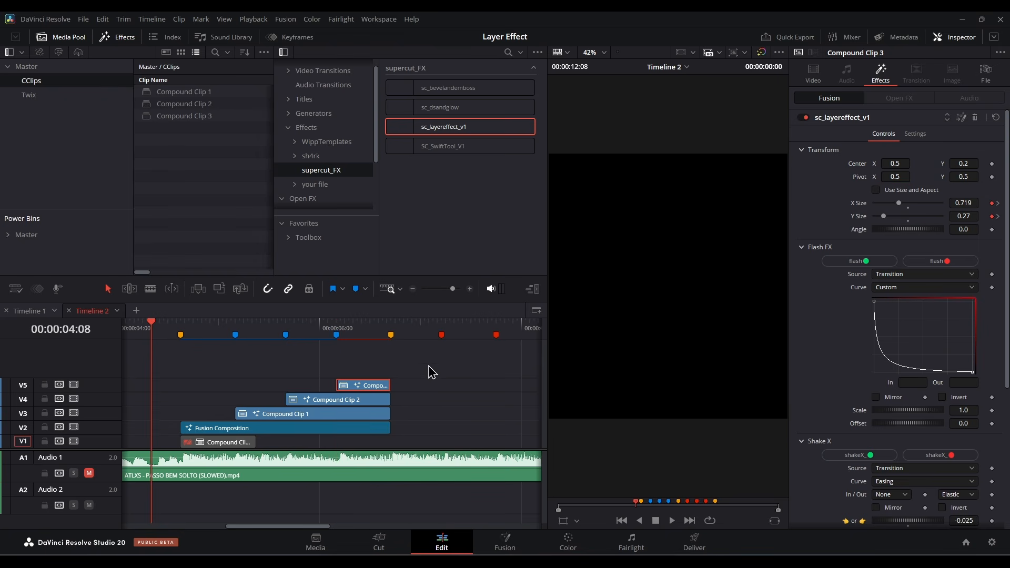
pyautogui.click(426, 418)
pyautogui.press('space')
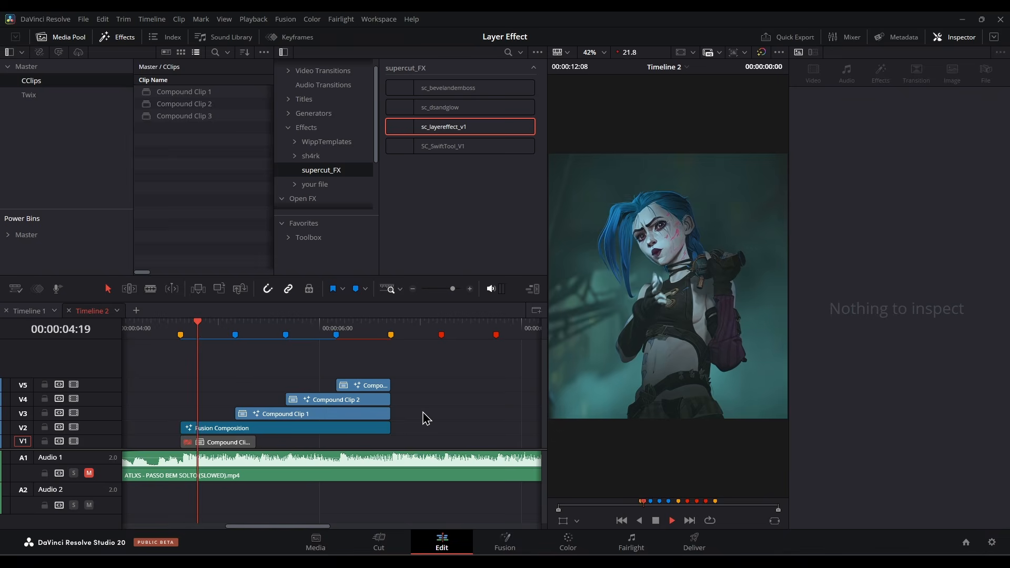
pyautogui.press('space')
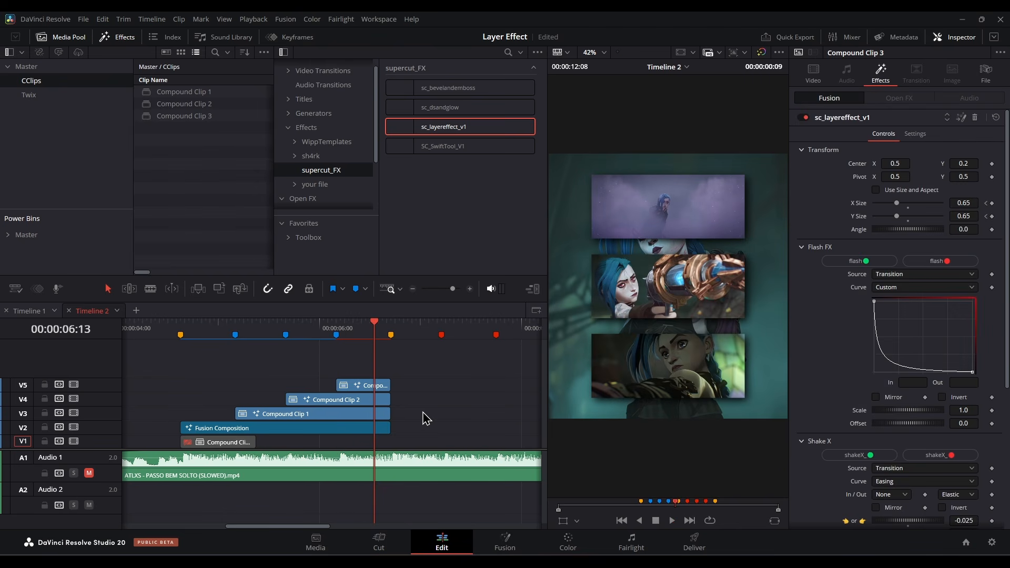
# Unmute the Audio 1 track and play the layered clips with the music from before the first clip
pyautogui.click(90, 475)
pyautogui.hotkey('ctrl', '-')
pyautogui.click(170, 341)
pyautogui.press('space')
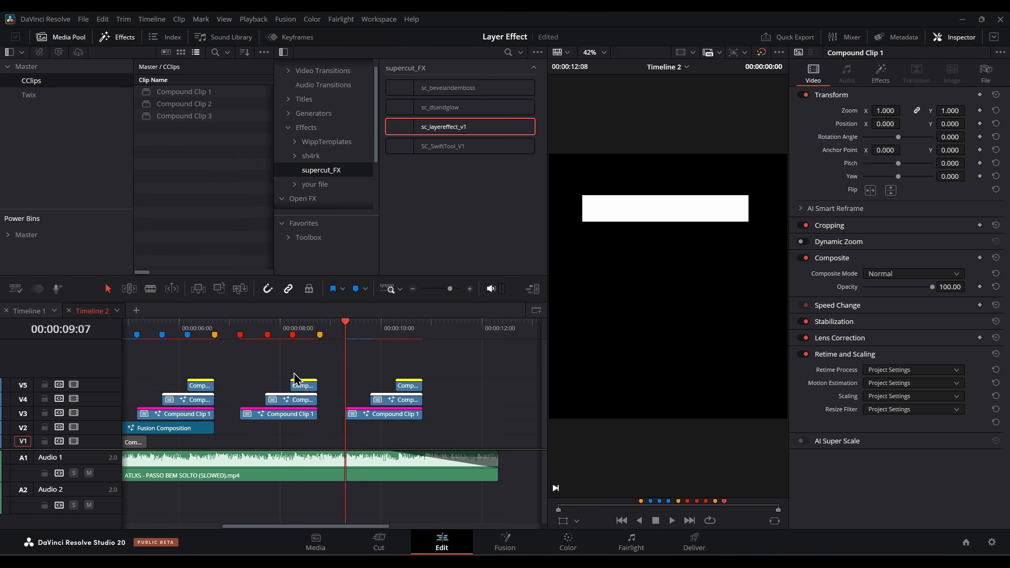
# Copy the first Compound Clip 1 on V3 and paste its Fusion Effects onto the other two clips on V3
pyautogui.hscroll(-2, 291, 395)
pyautogui.rightClick(253, 417)
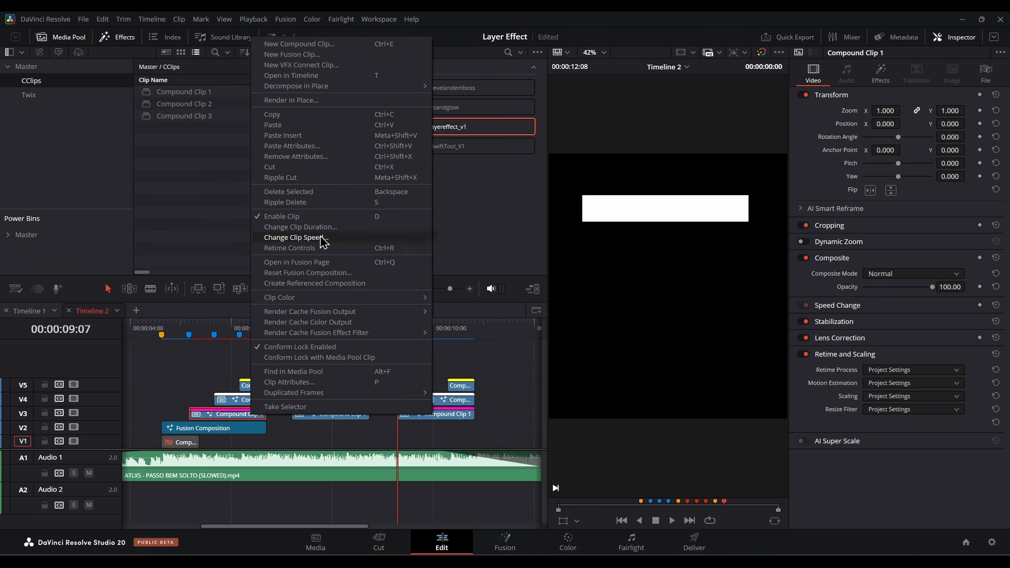
pyautogui.click(379, 128)
pyautogui.moveTo(500, 437); pyautogui.dragTo(301, 416)
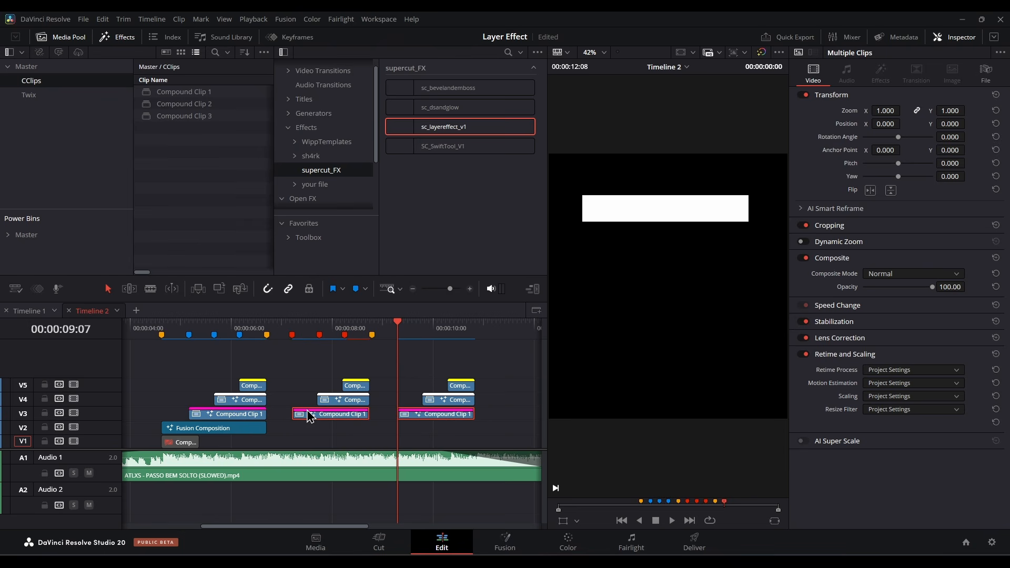
pyautogui.hotkey('alt', 'v')
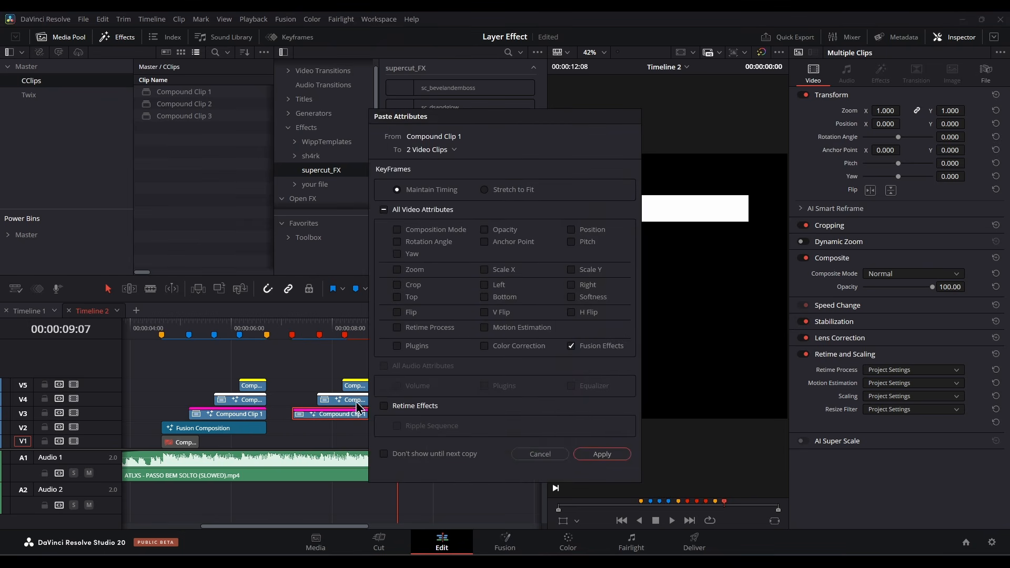
pyautogui.click(602, 454)
# Paste the Fusion Effects of the first Compound Clip 2 on V4 onto the other two clips on V4
pyautogui.click(250, 400)
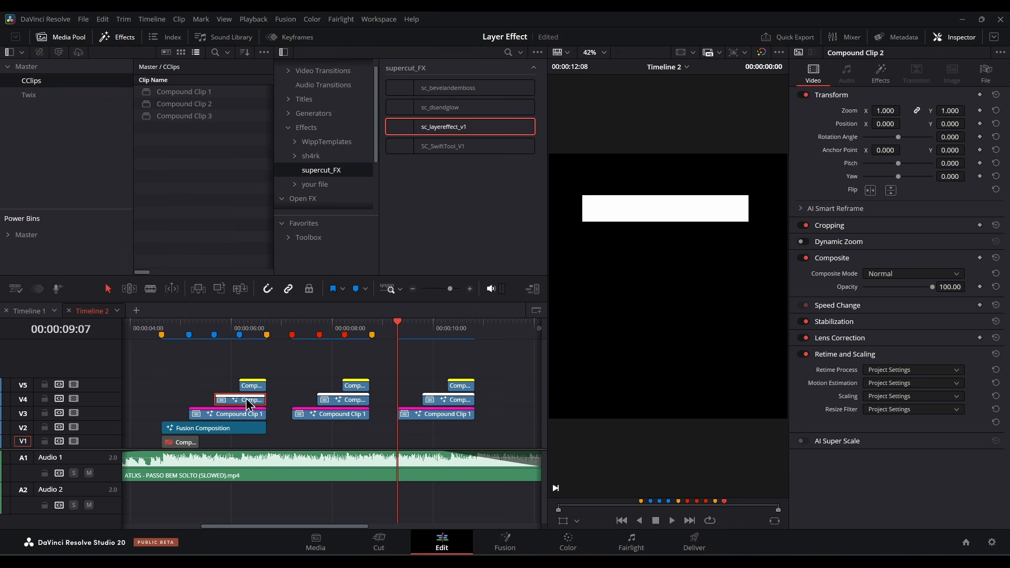
pyautogui.moveTo(493, 398); pyautogui.dragTo(330, 402)
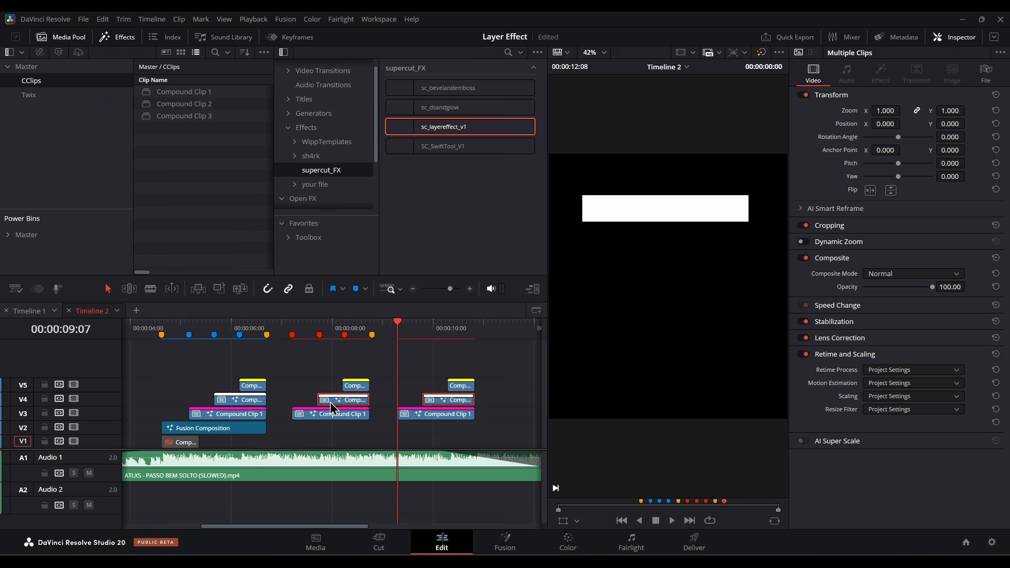
pyautogui.hotkey('alt', 'v')
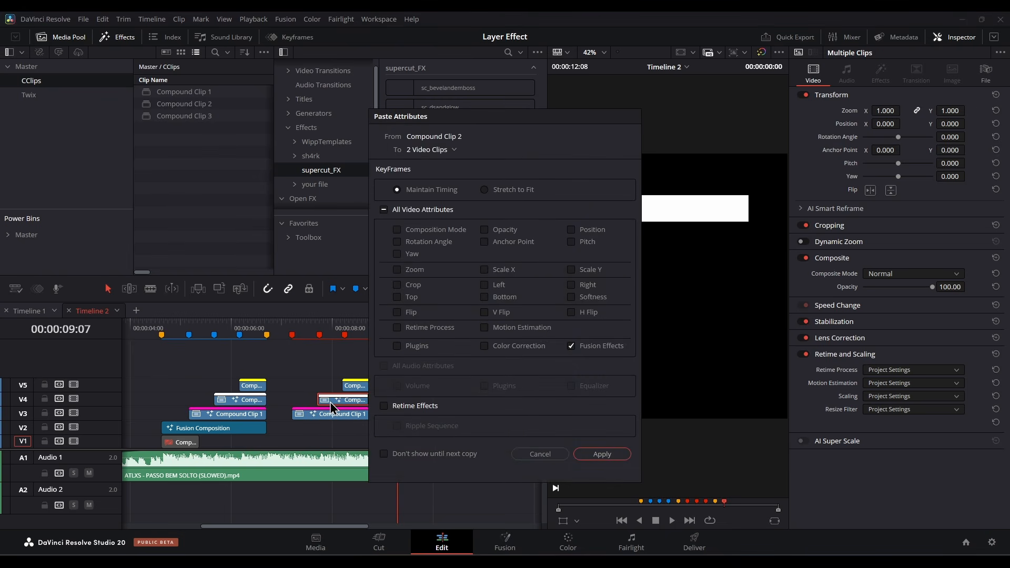
pyautogui.click(605, 453)
# Paste the Fusion Effects of the first Compound Clip 3 on V5 onto the other two clips on V5
pyautogui.click(255, 389)
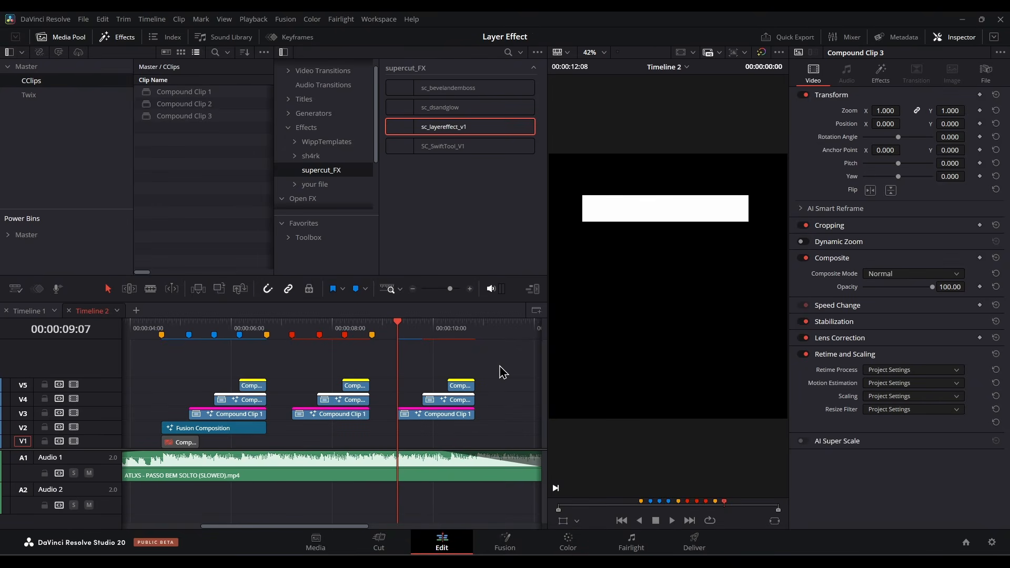
pyautogui.moveTo(501, 366); pyautogui.dragTo(333, 392)
pyautogui.hotkey('alt', 'v')
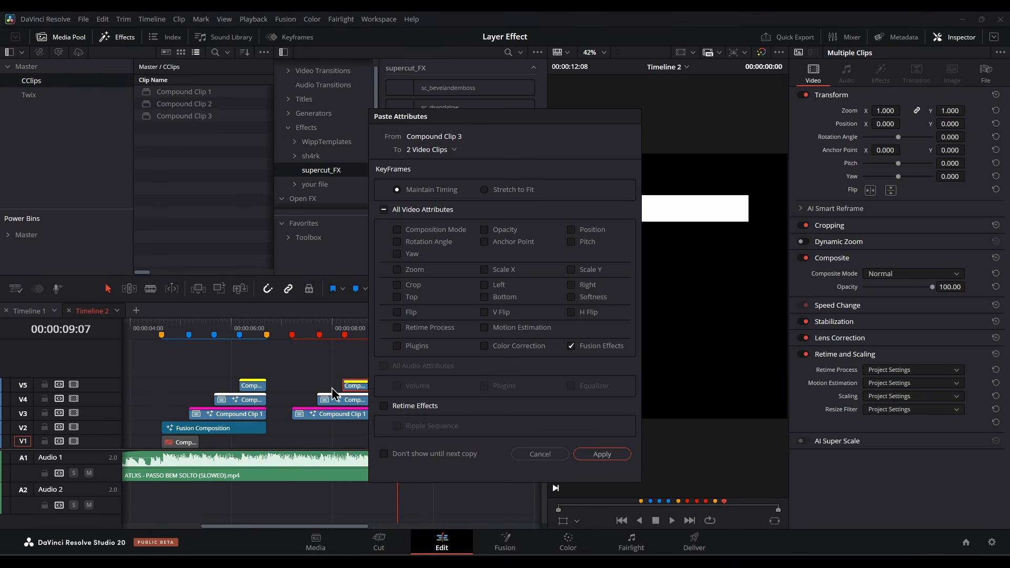
pyautogui.click(601, 454)
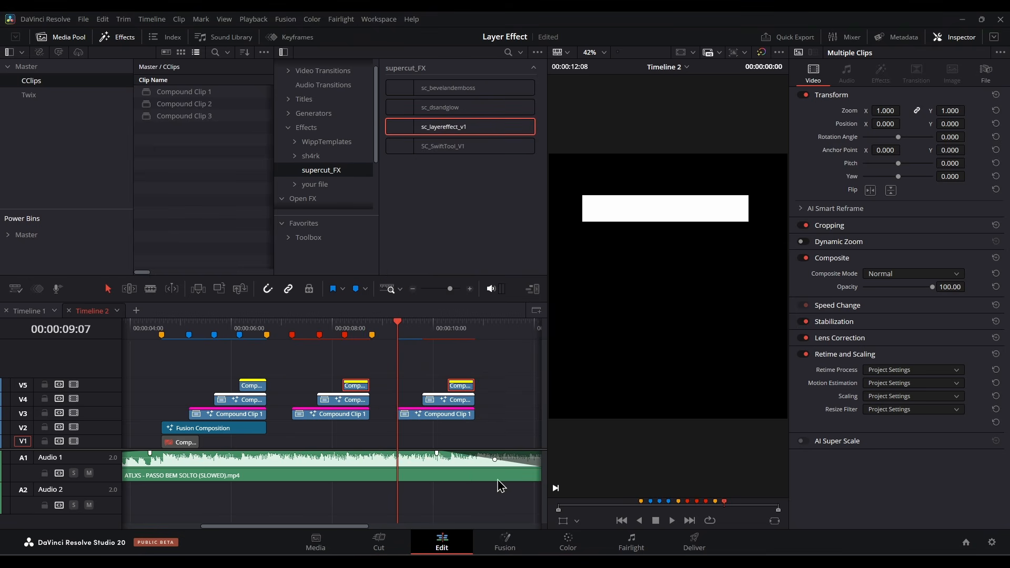
# Play the timeline from before the first clip group through the end of the third group to review the result
pyautogui.moveTo(136, 329); pyautogui.dragTo(132, 327)
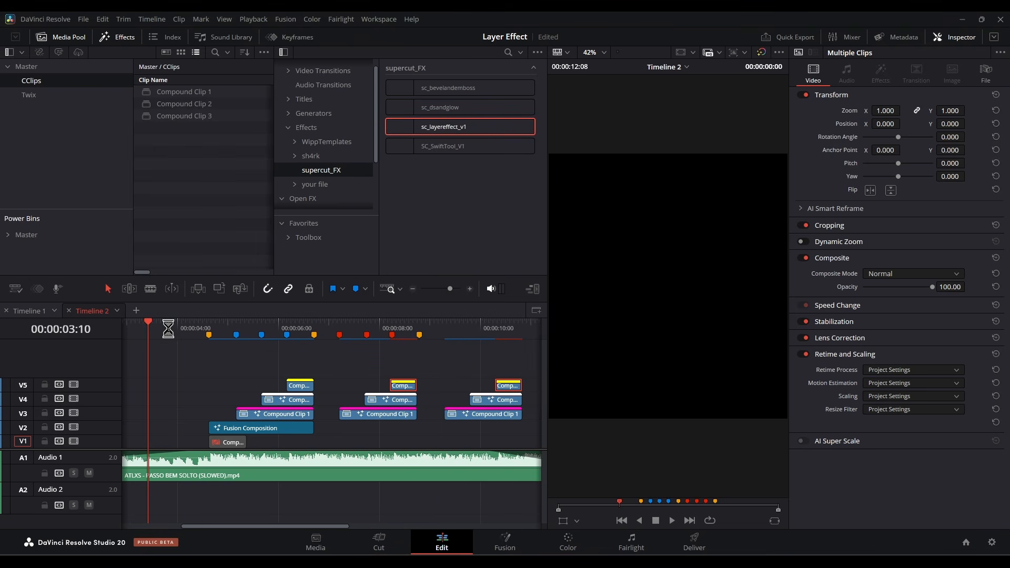
pyautogui.click(179, 329)
pyautogui.press('space')
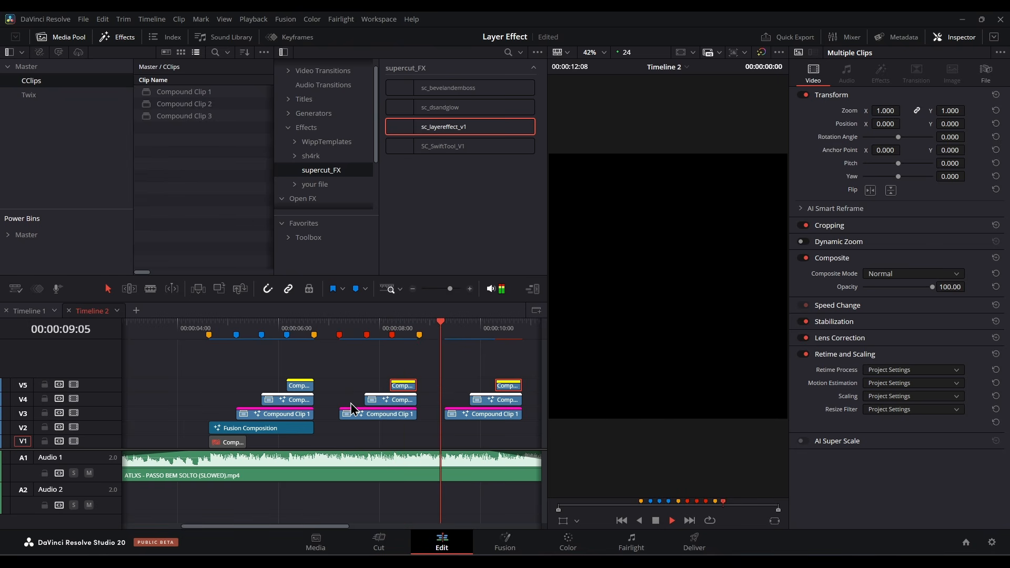
pyautogui.press('space')
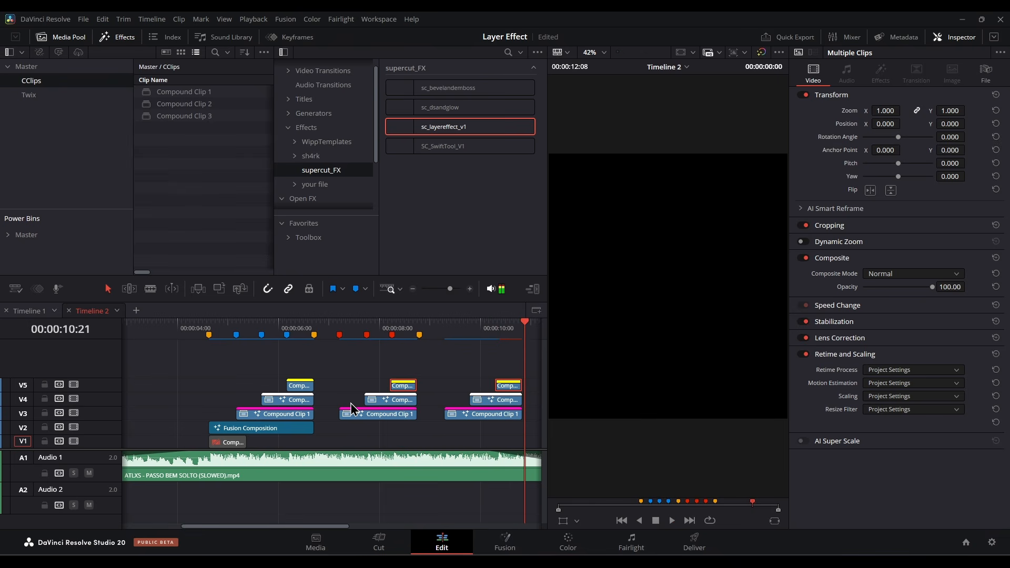
pyautogui.hscroll(5, 463, 380)
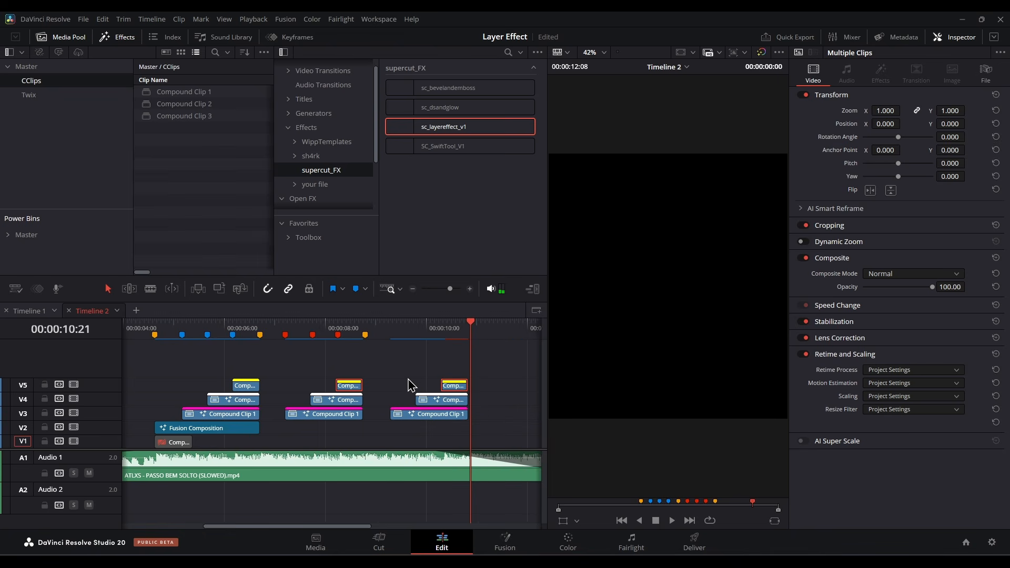